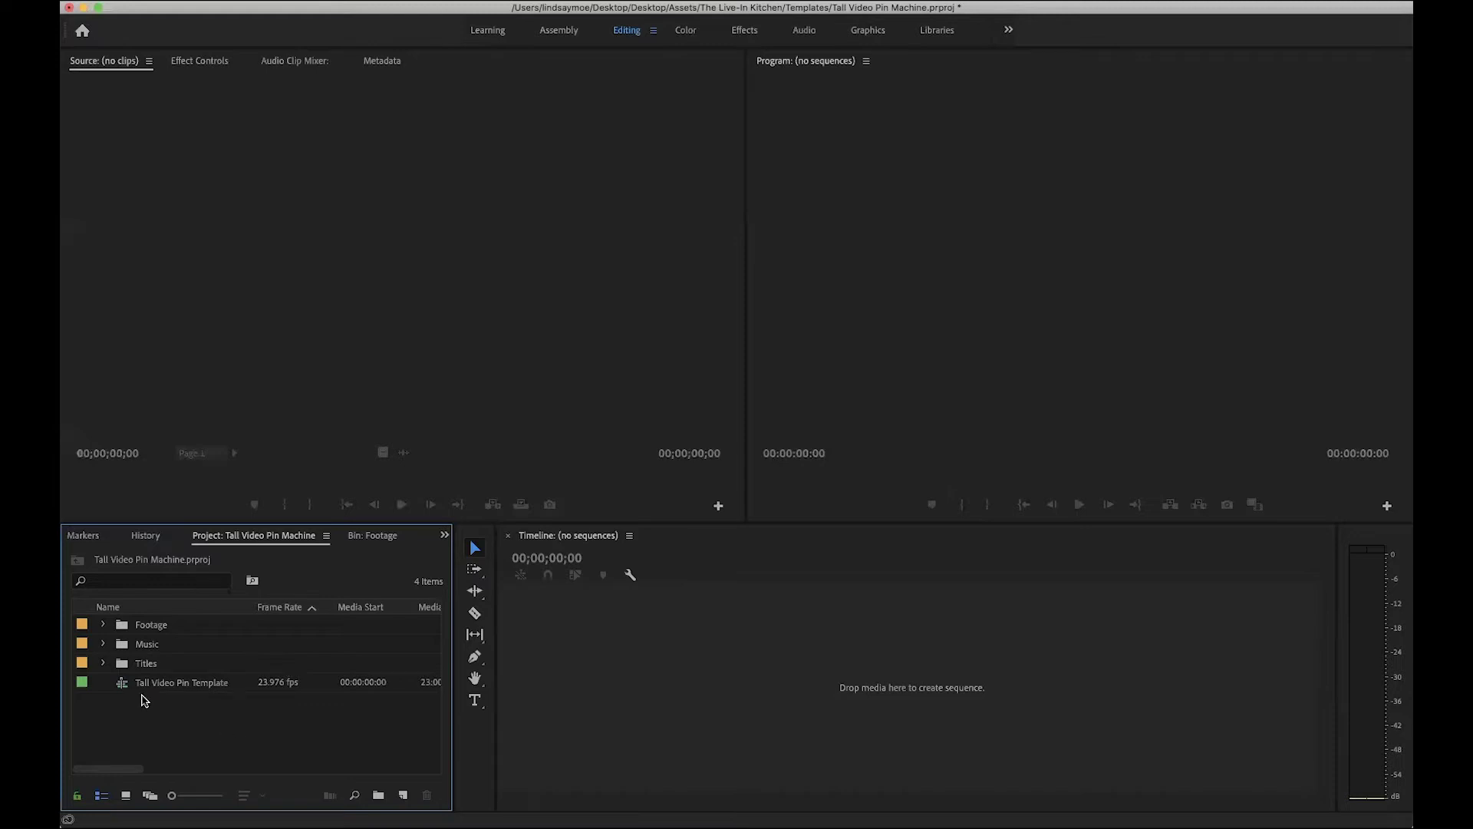
Step: Duplicate the Tall Video Pin Template sequence
{"action": "left_click", "coordinate": [121, 683]}
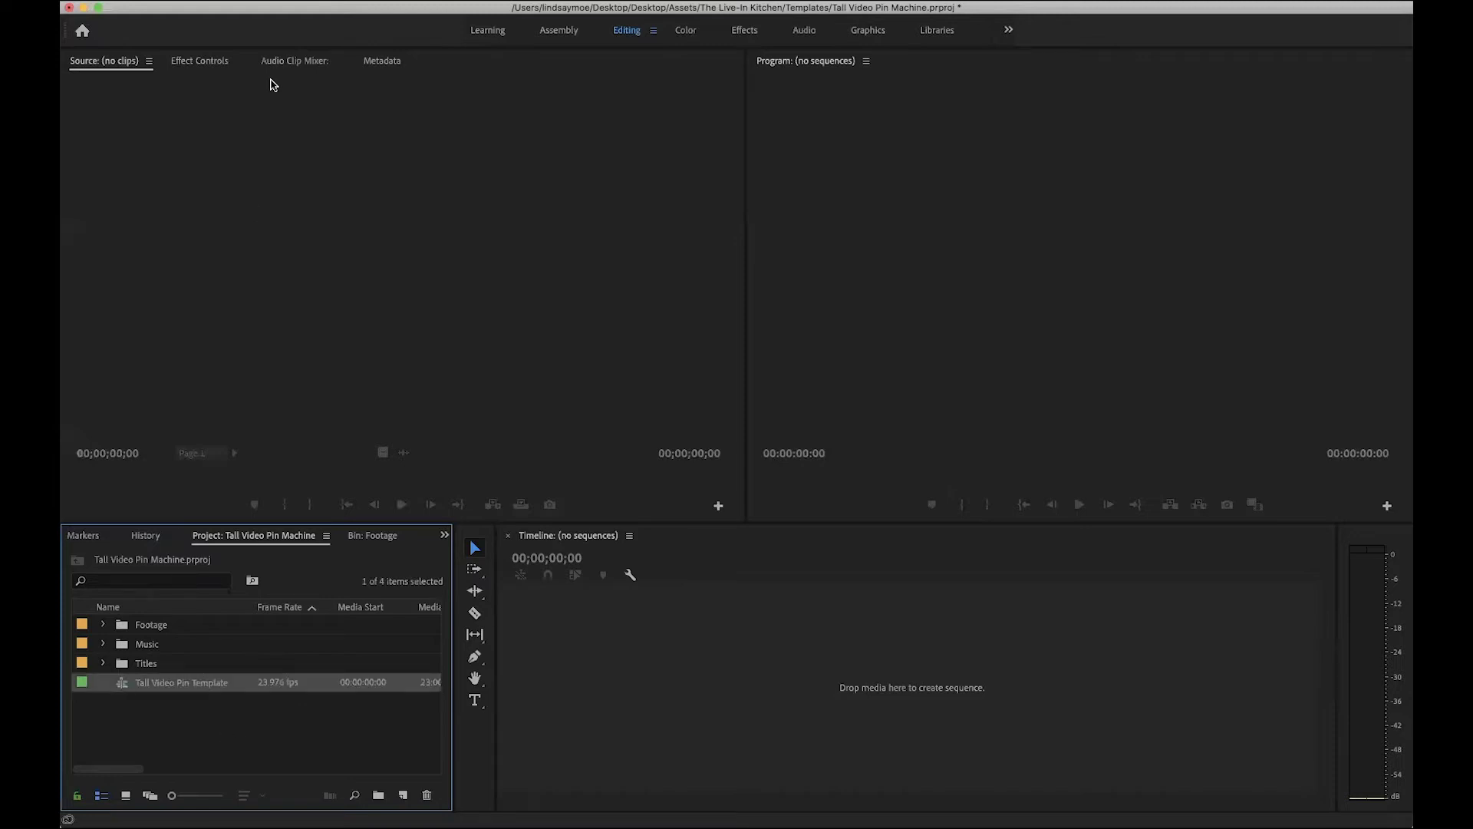
{"action": "left_click", "coordinate": [230, 0]}
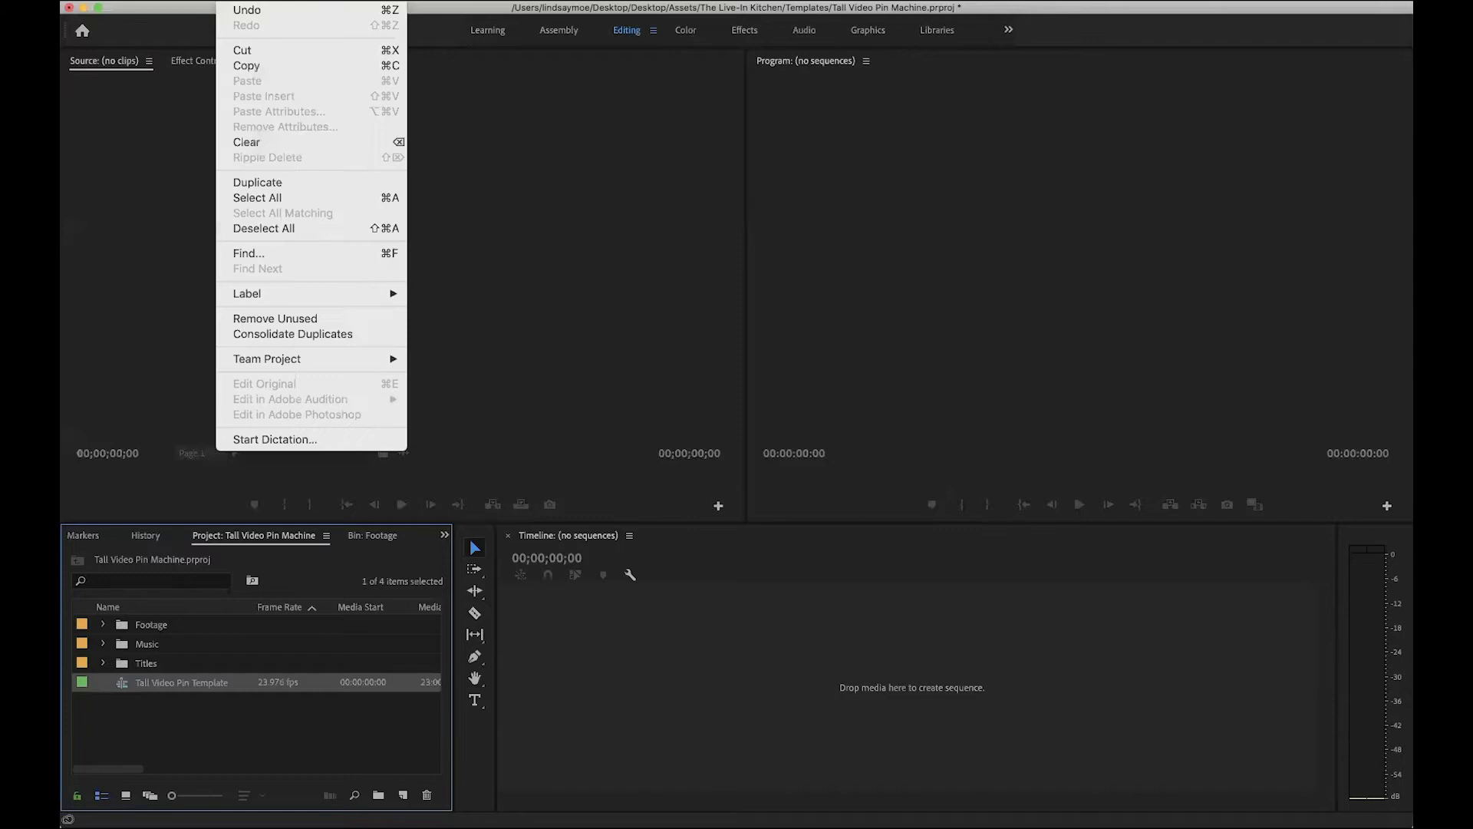
{"action": "left_click", "coordinate": [239, 184]}
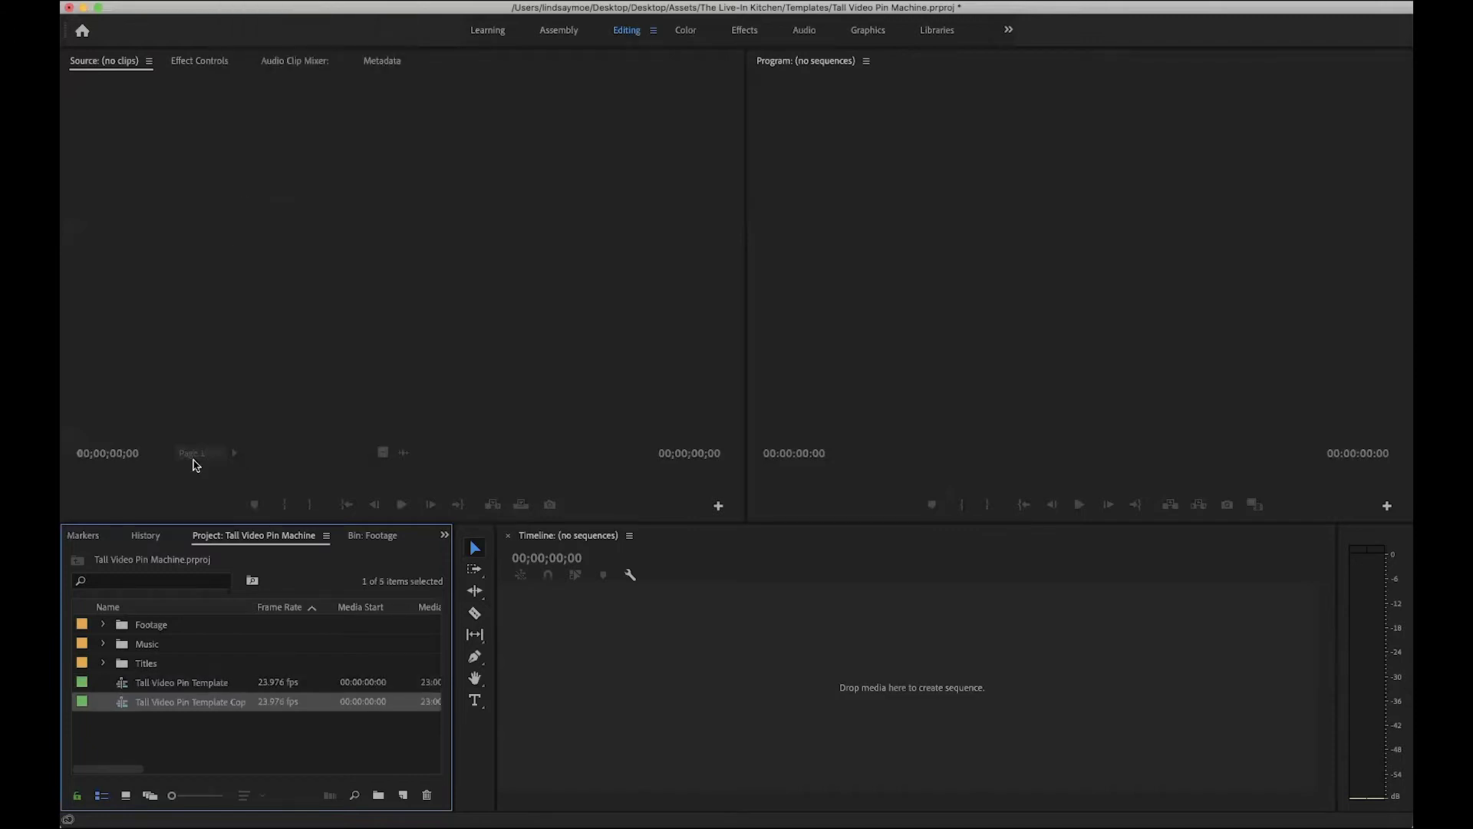
Step: Rename the copy 'Mushroom Walnut Tacos Tall Video Pin' and open it in the timeline
{"action": "left_click", "coordinate": [155, 703]}
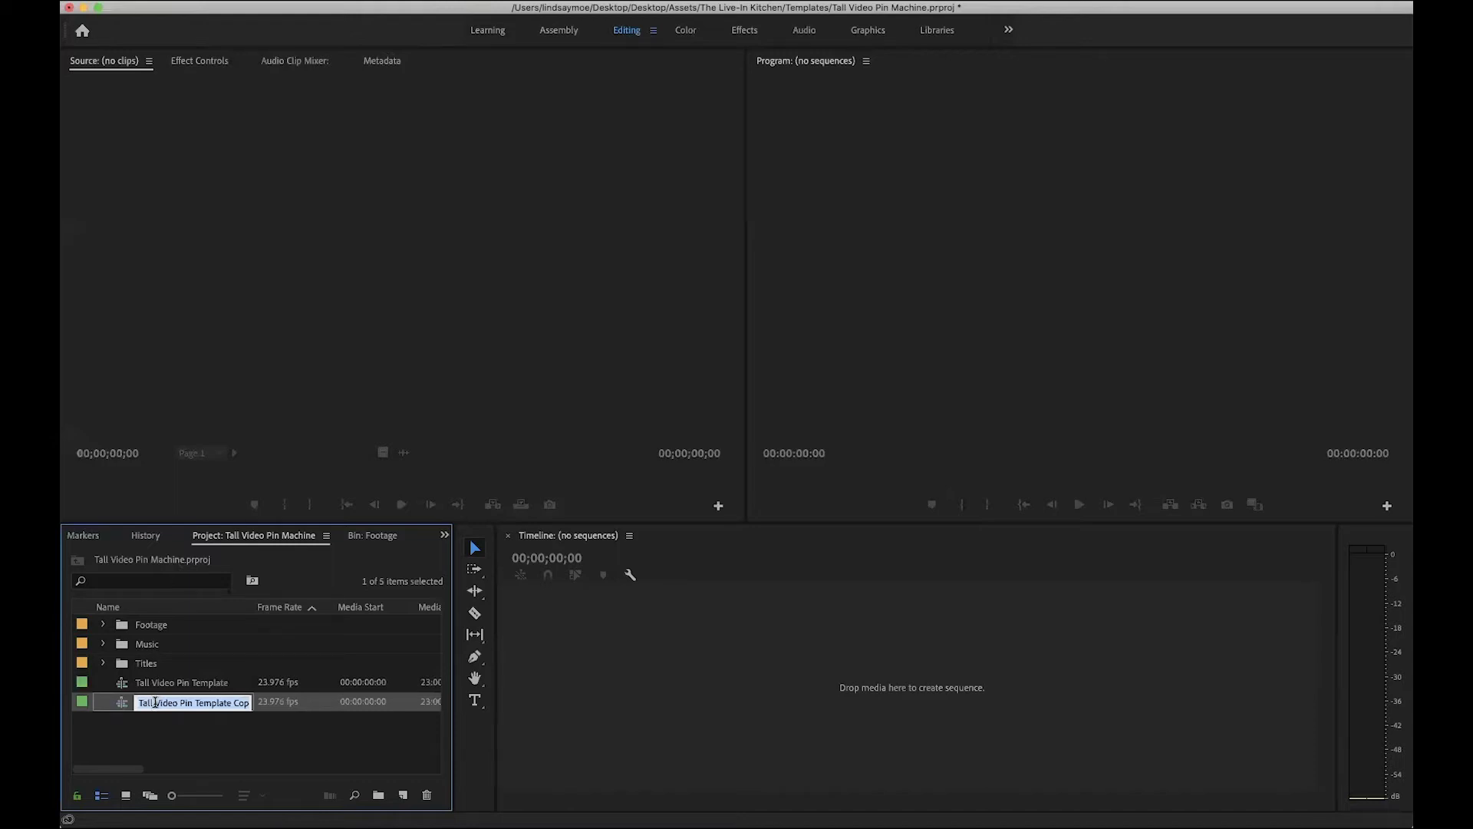
{"action": "type", "text": "Mushroom Waln"}
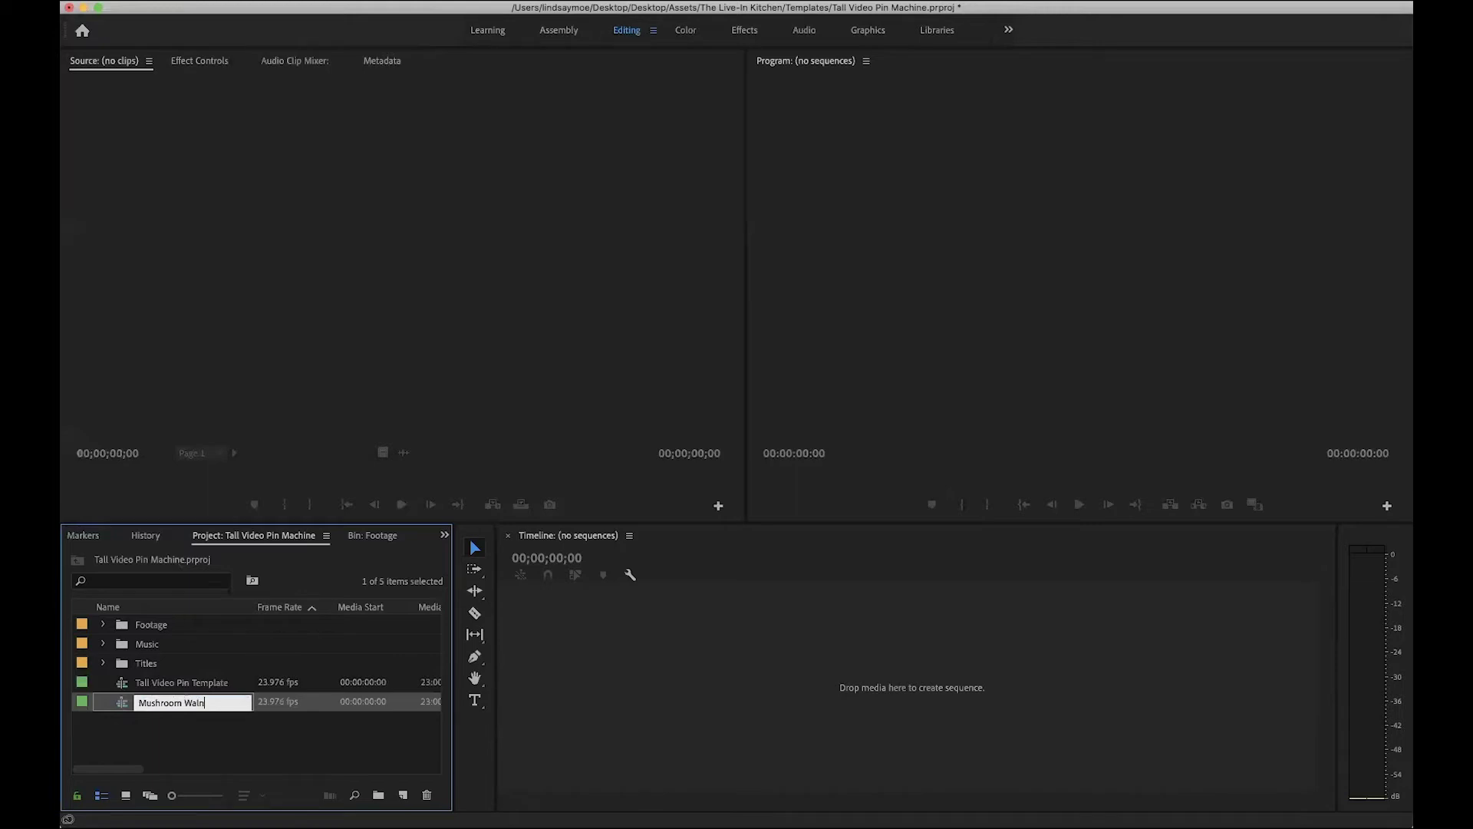
{"action": "type", "text": "ut Tacos Tall Video Pin"}
{"action": "key", "text": "Return"}
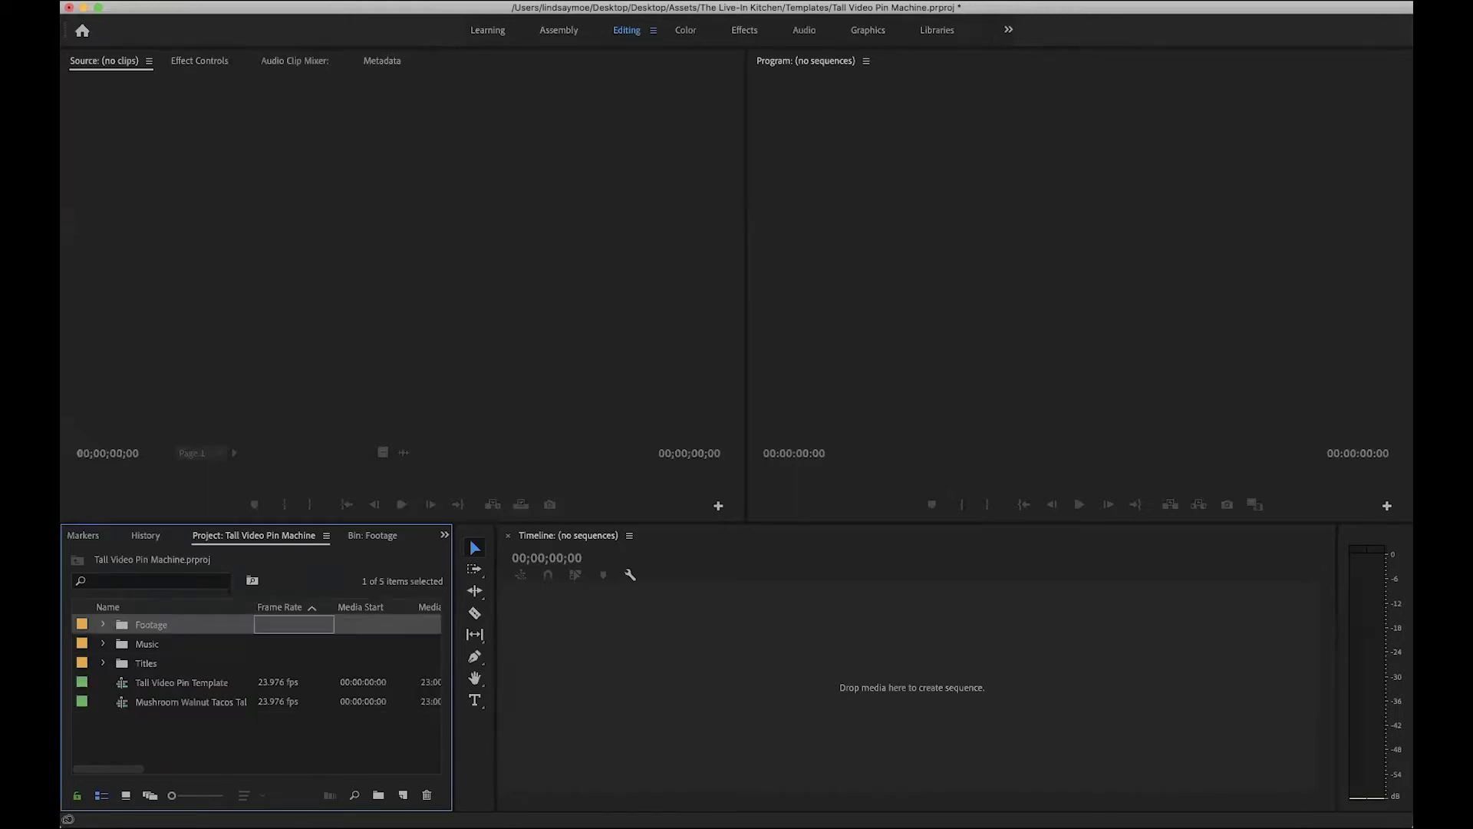
{"action": "double_click", "coordinate": [119, 707]}
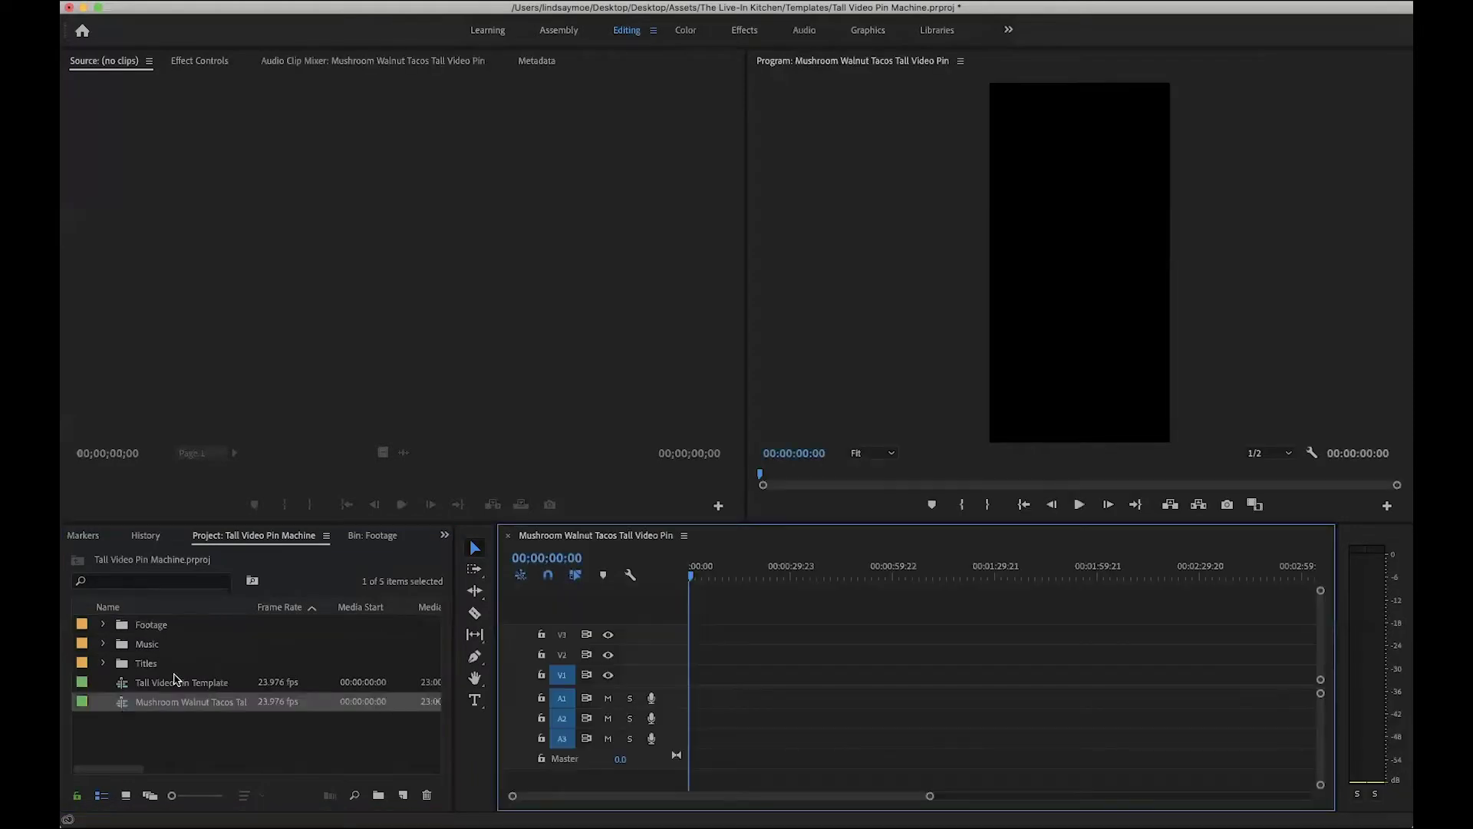
Step: Add Walnut Mushroom Tacos Facebook.mp4 to the sequence start, keeping the existing sequence settings
{"action": "left_click", "coordinate": [103, 625]}
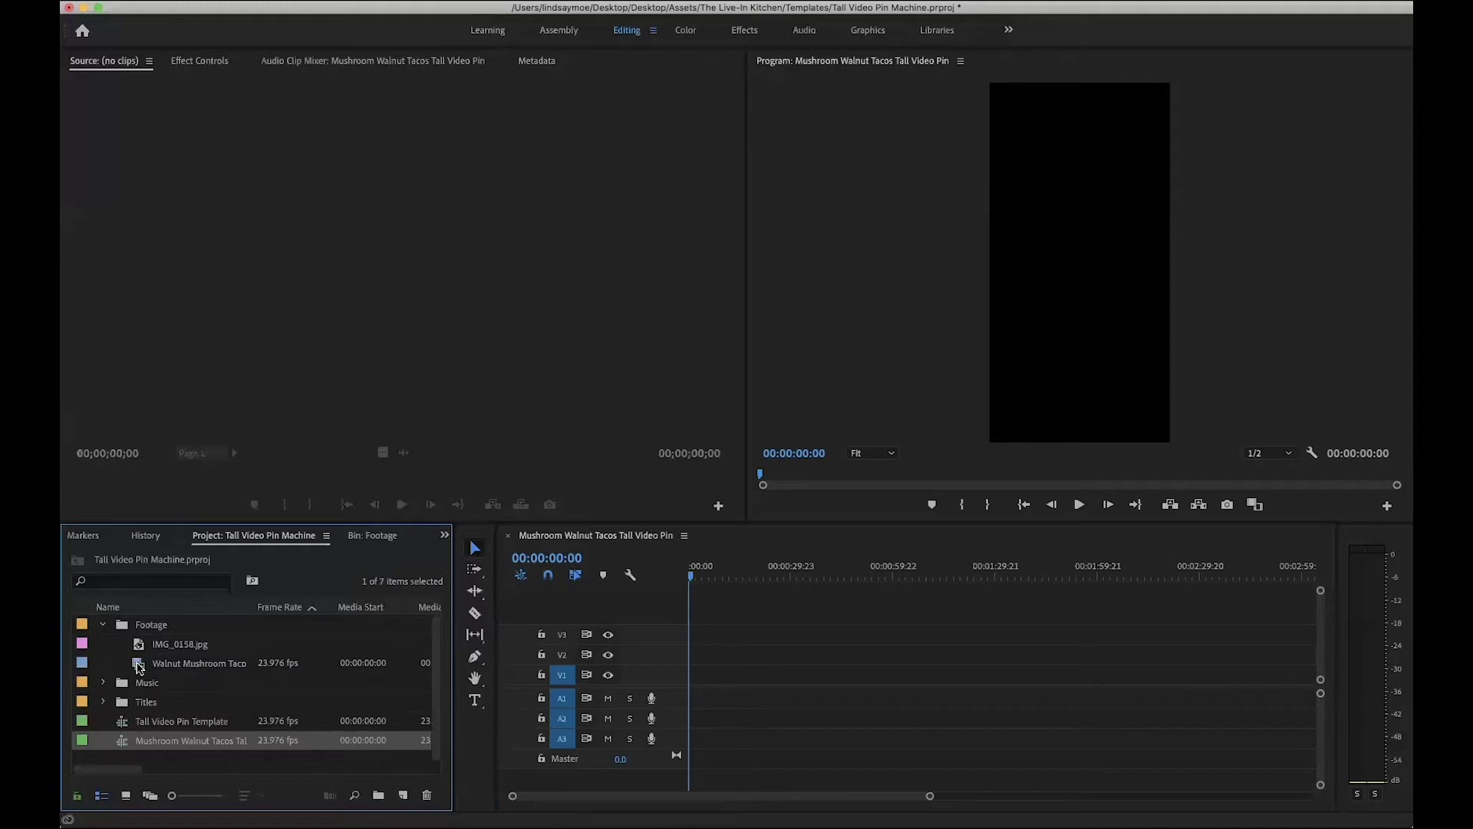
{"action": "left_click_drag", "start_coordinate": [140, 667], "coordinate": [691, 695]}
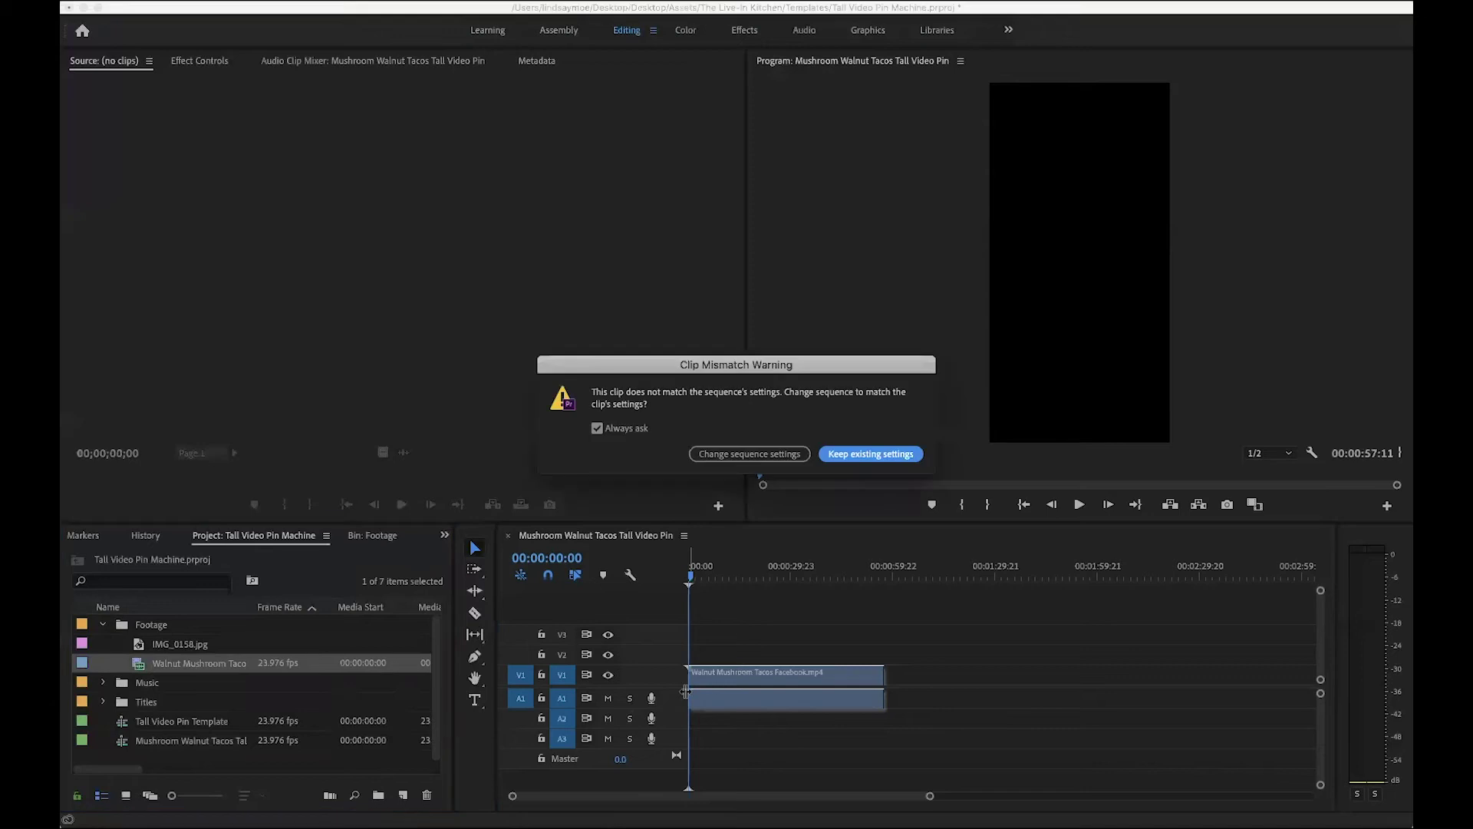
{"action": "left_click", "coordinate": [863, 453]}
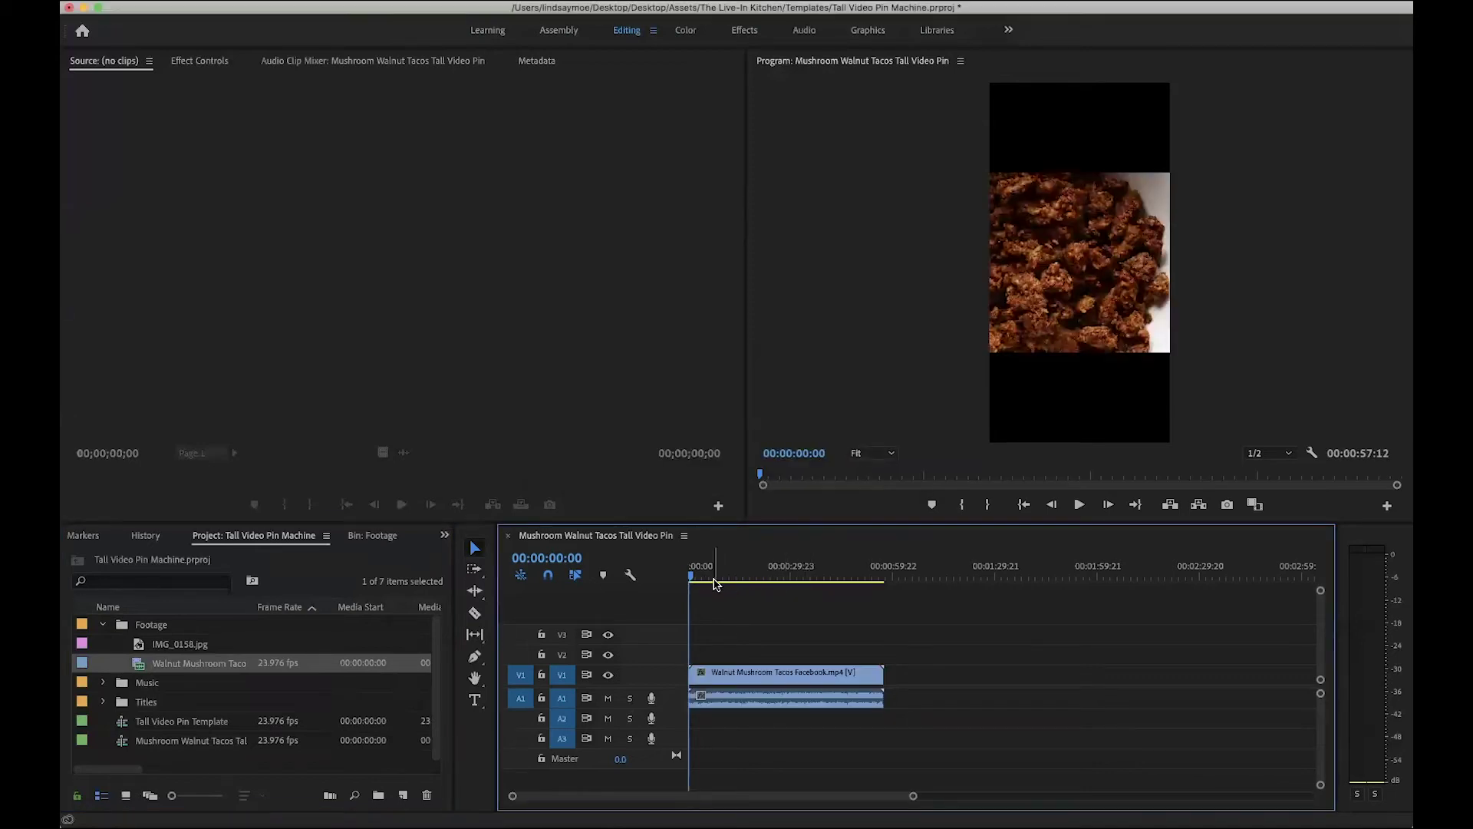
Step: Confirm in Sequence Settings that the frame size stays 1080 × 2160
{"action": "left_click", "coordinate": [311, 2]}
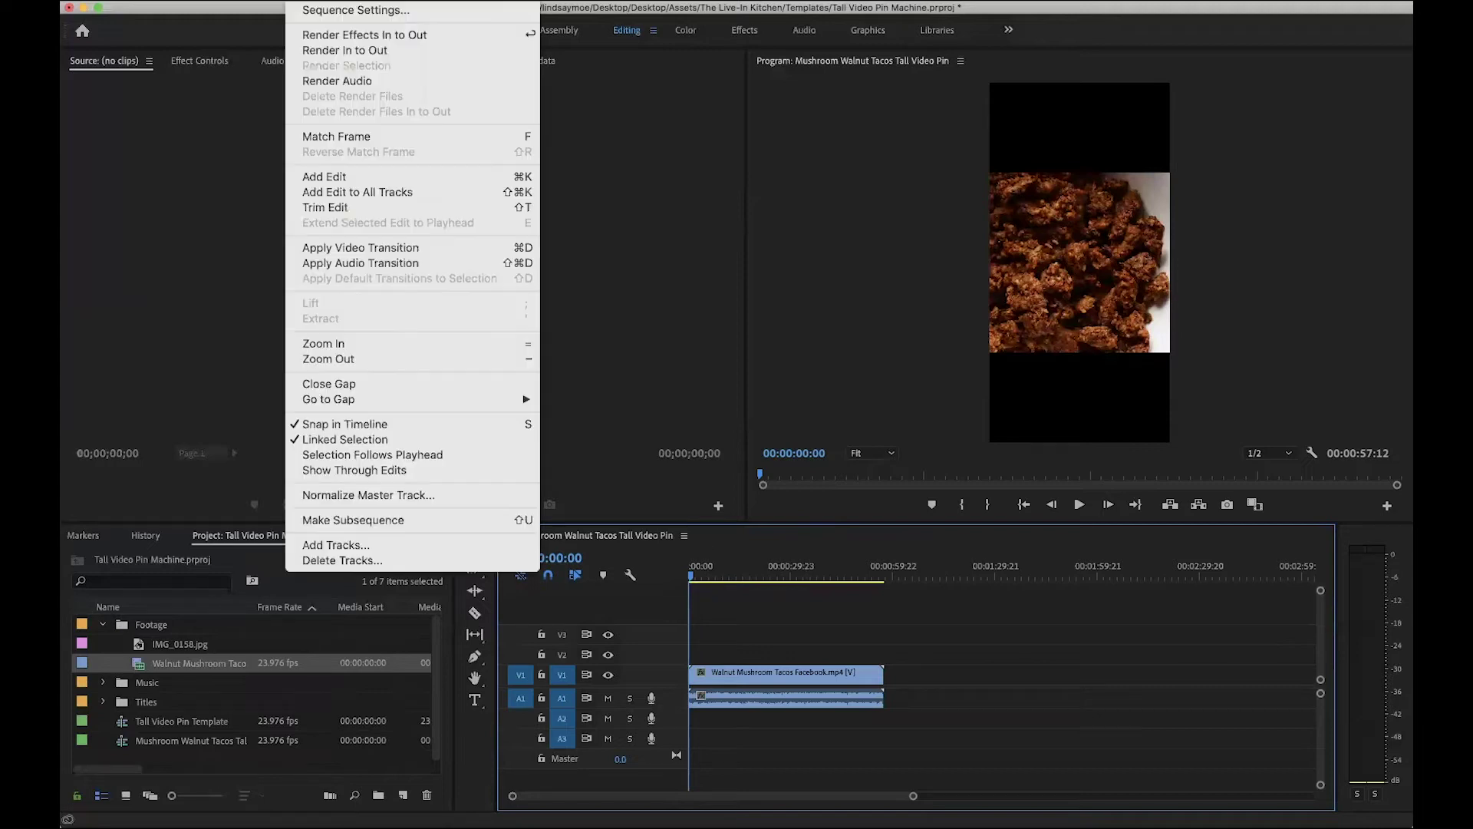
{"action": "left_click", "coordinate": [311, 11]}
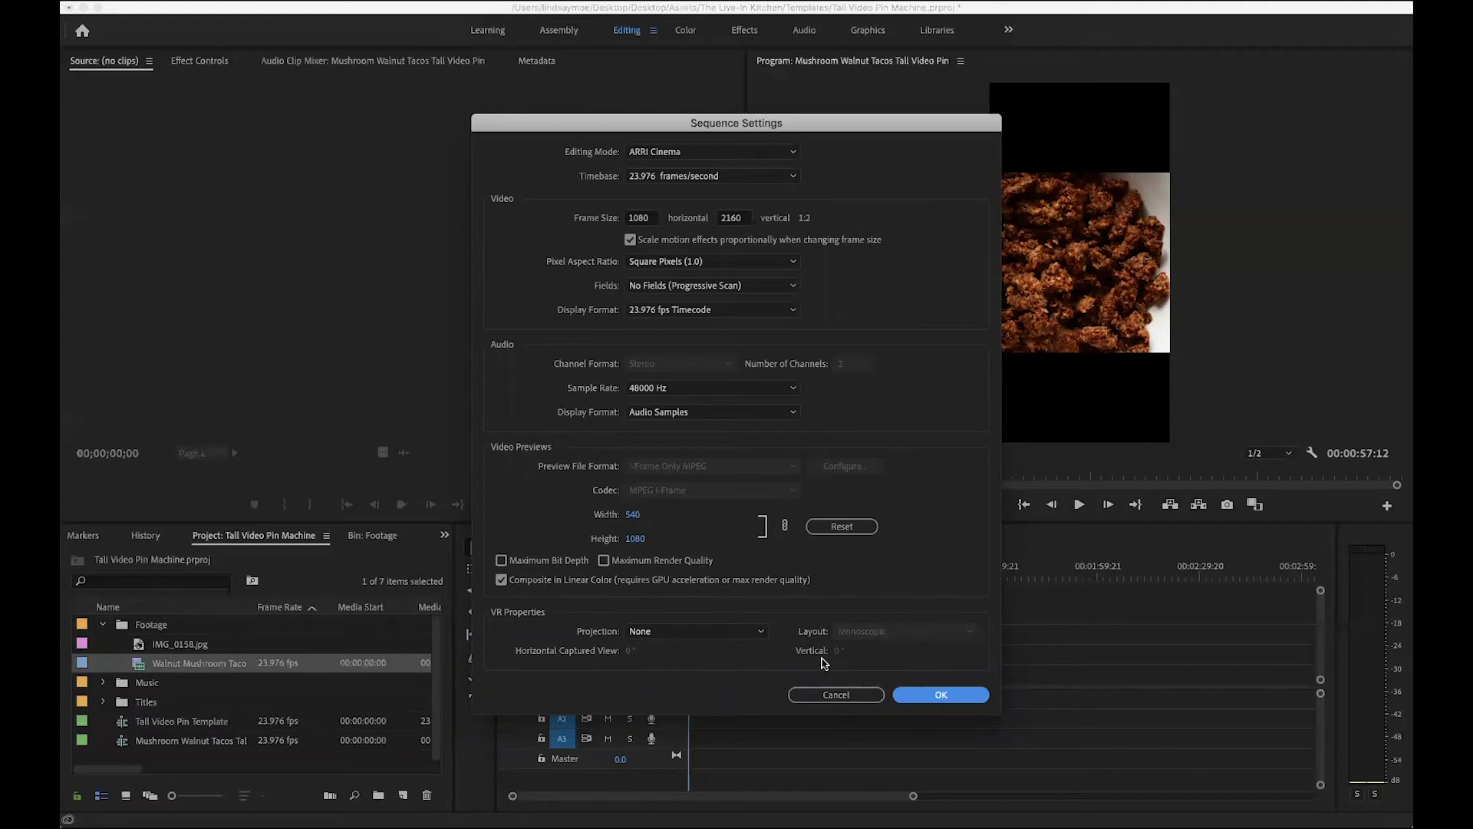
{"action": "left_click", "coordinate": [941, 694]}
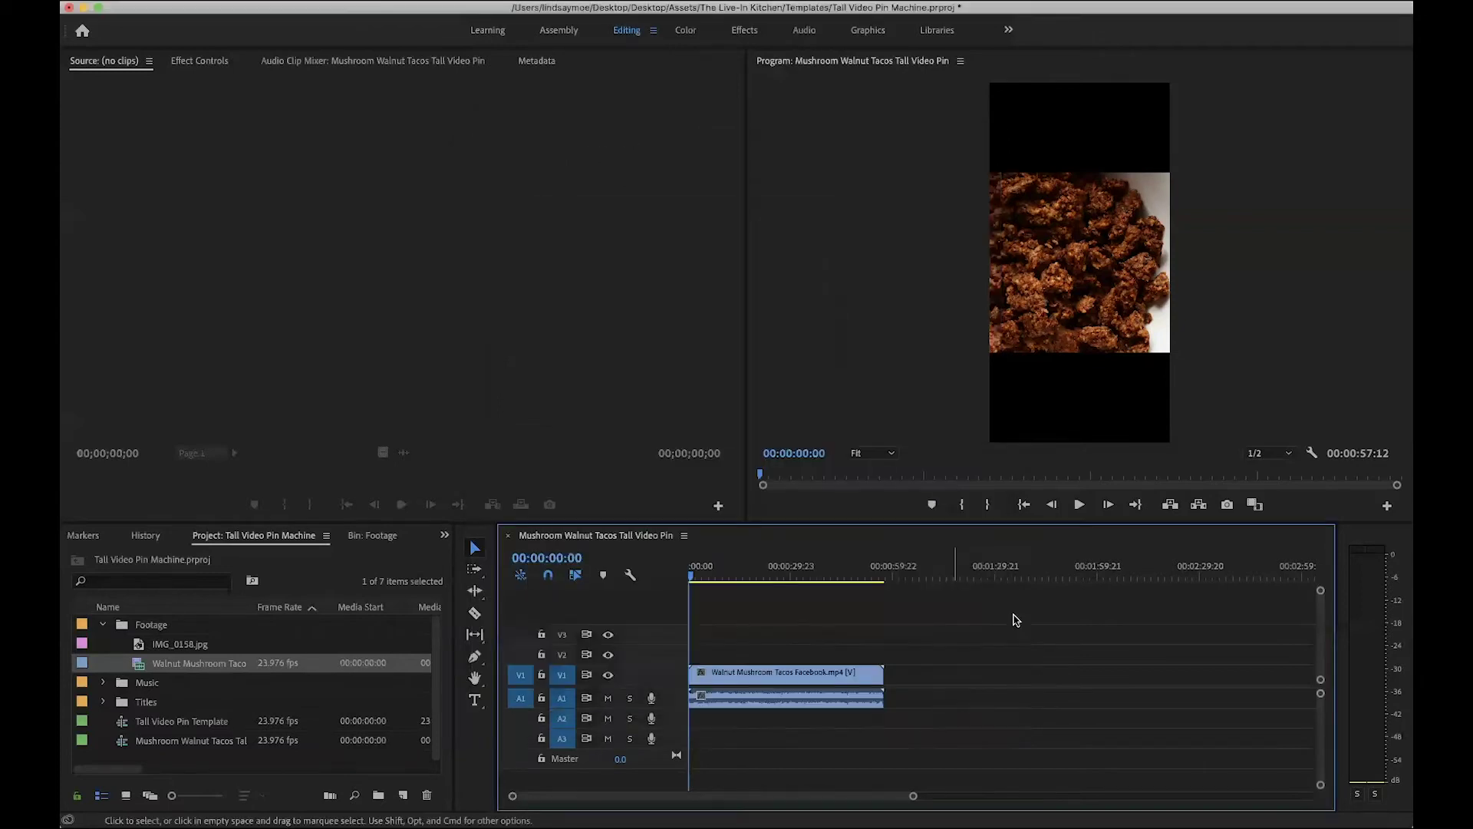
Step: Unlink the taco clip's audio and move its video up to track V2
{"action": "left_click", "coordinate": [722, 682], "text": "ctrl"}
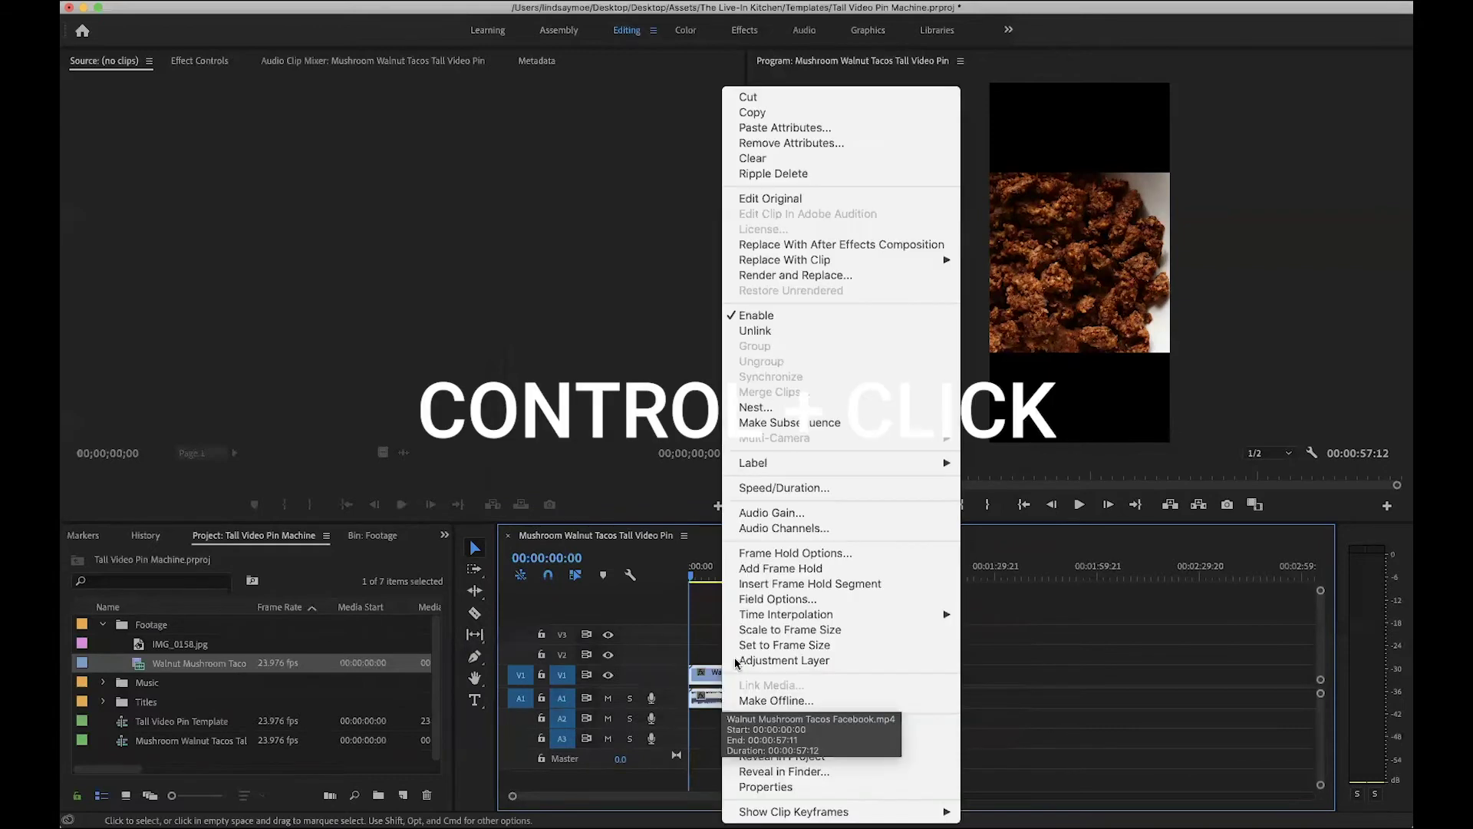
{"action": "left_click", "coordinate": [791, 331]}
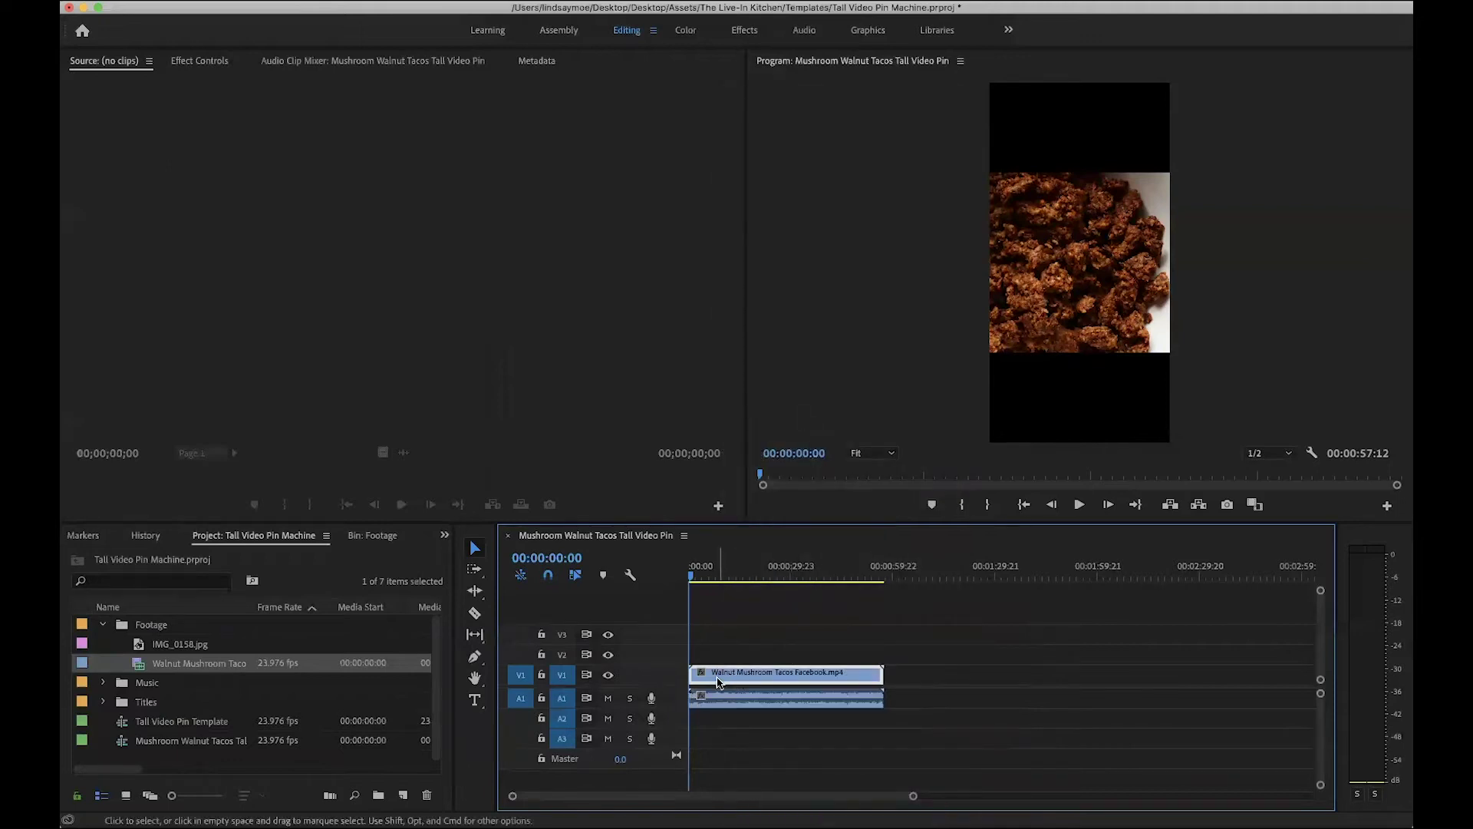
{"action": "left_click_drag", "start_coordinate": [719, 681], "coordinate": [719, 667]}
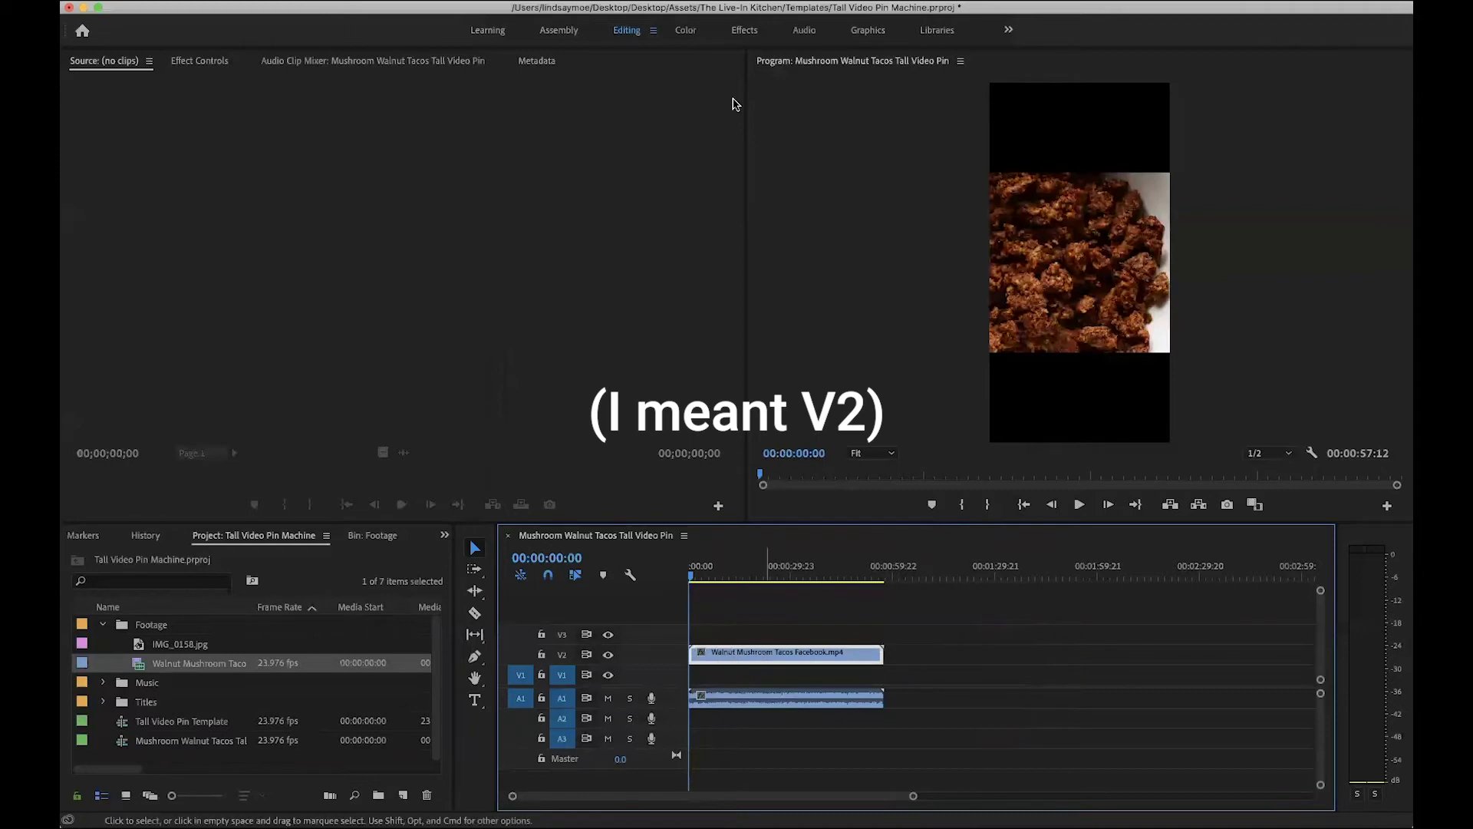
Step: Set the taco video's Position Y to 540 so it fills the top half
{"action": "left_click", "coordinate": [748, 30]}
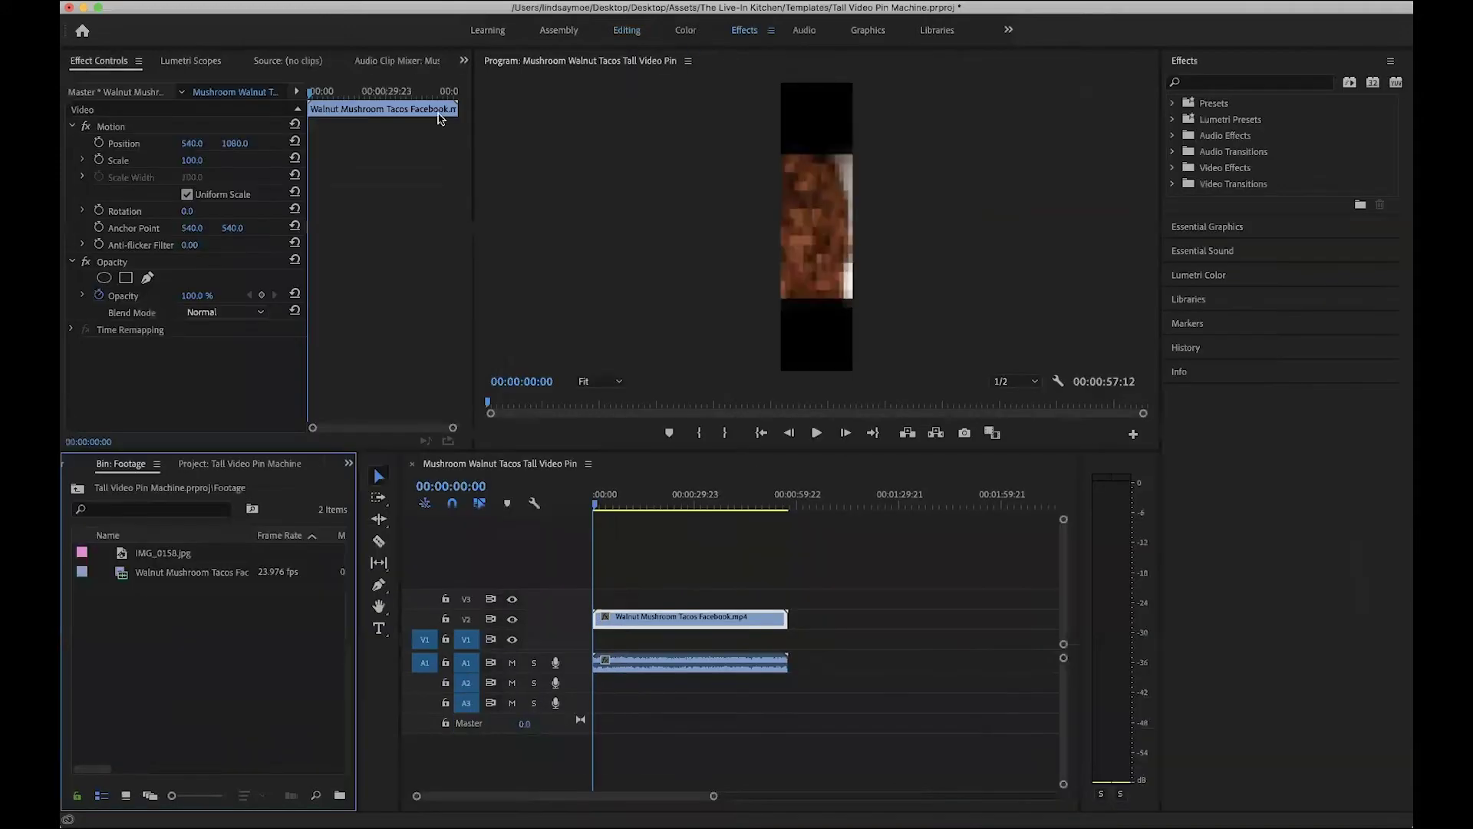
{"action": "left_click", "coordinate": [232, 145]}
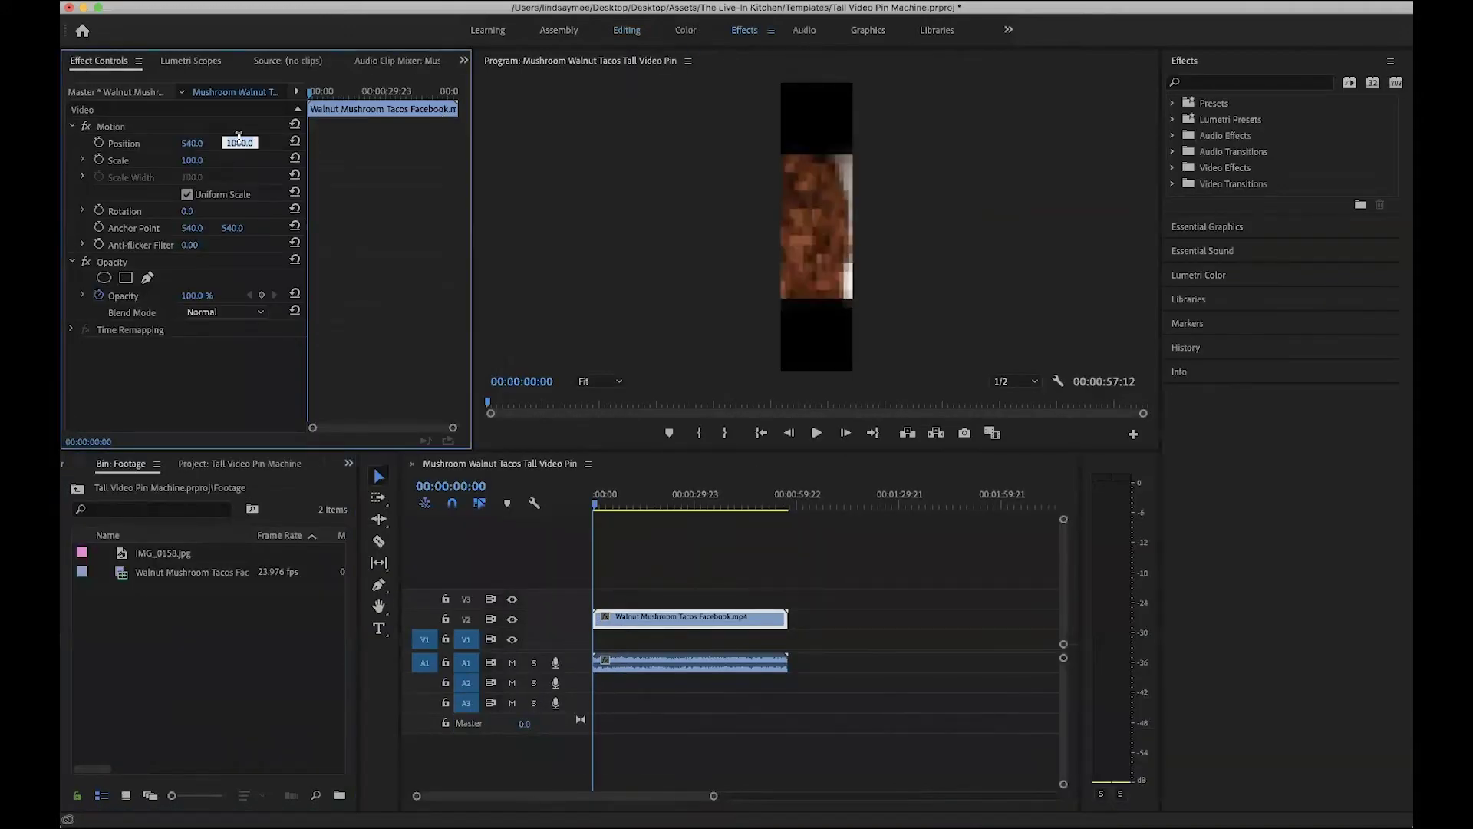
{"action": "type", "text": "540"}
{"action": "key", "text": "Return"}
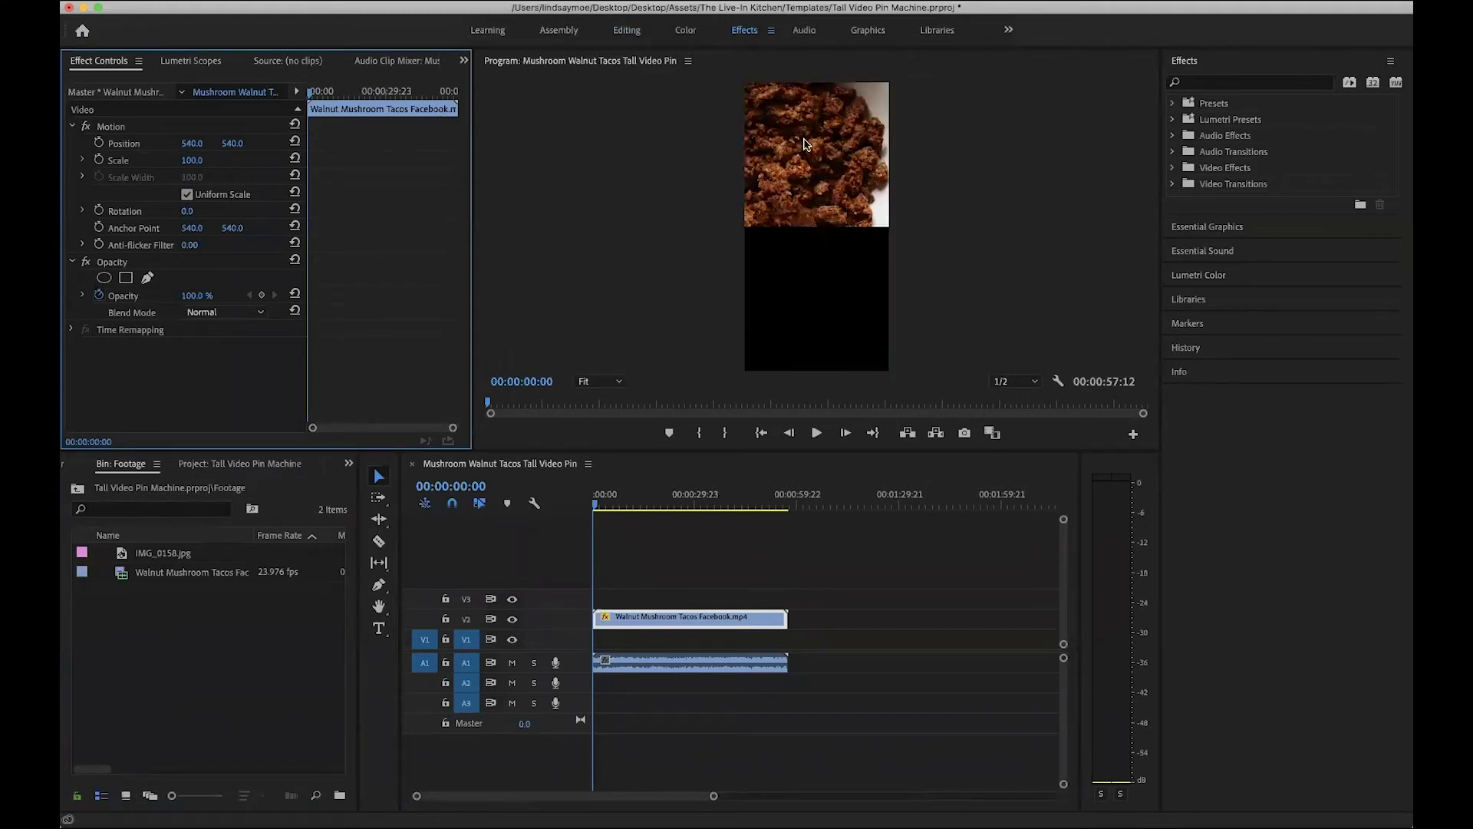
{"action": "left_click", "coordinate": [627, 29]}
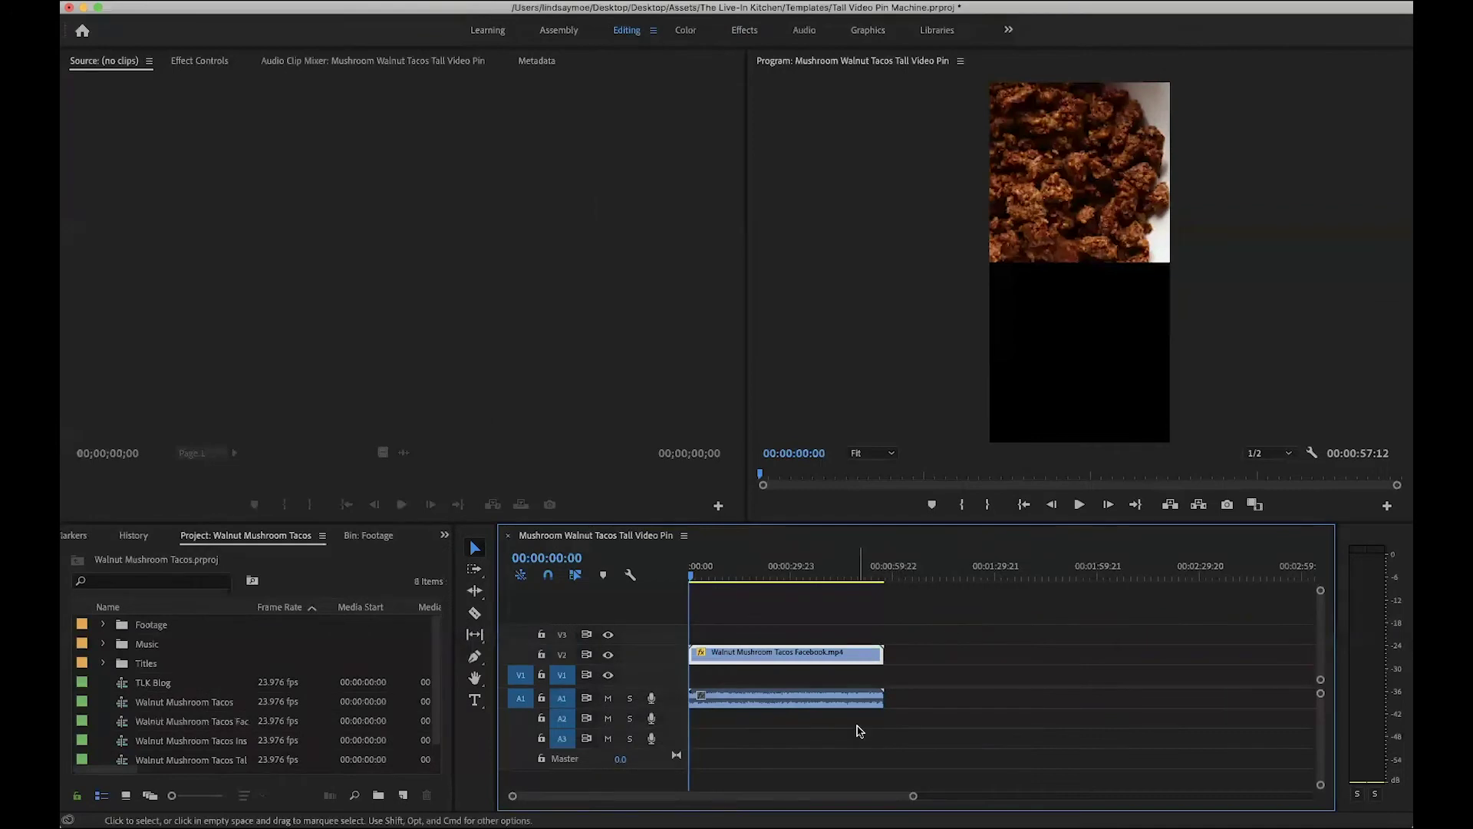
Step: Place the IMG_0158.jpg taco photo at the start of track V1
{"action": "left_click", "coordinate": [103, 625]}
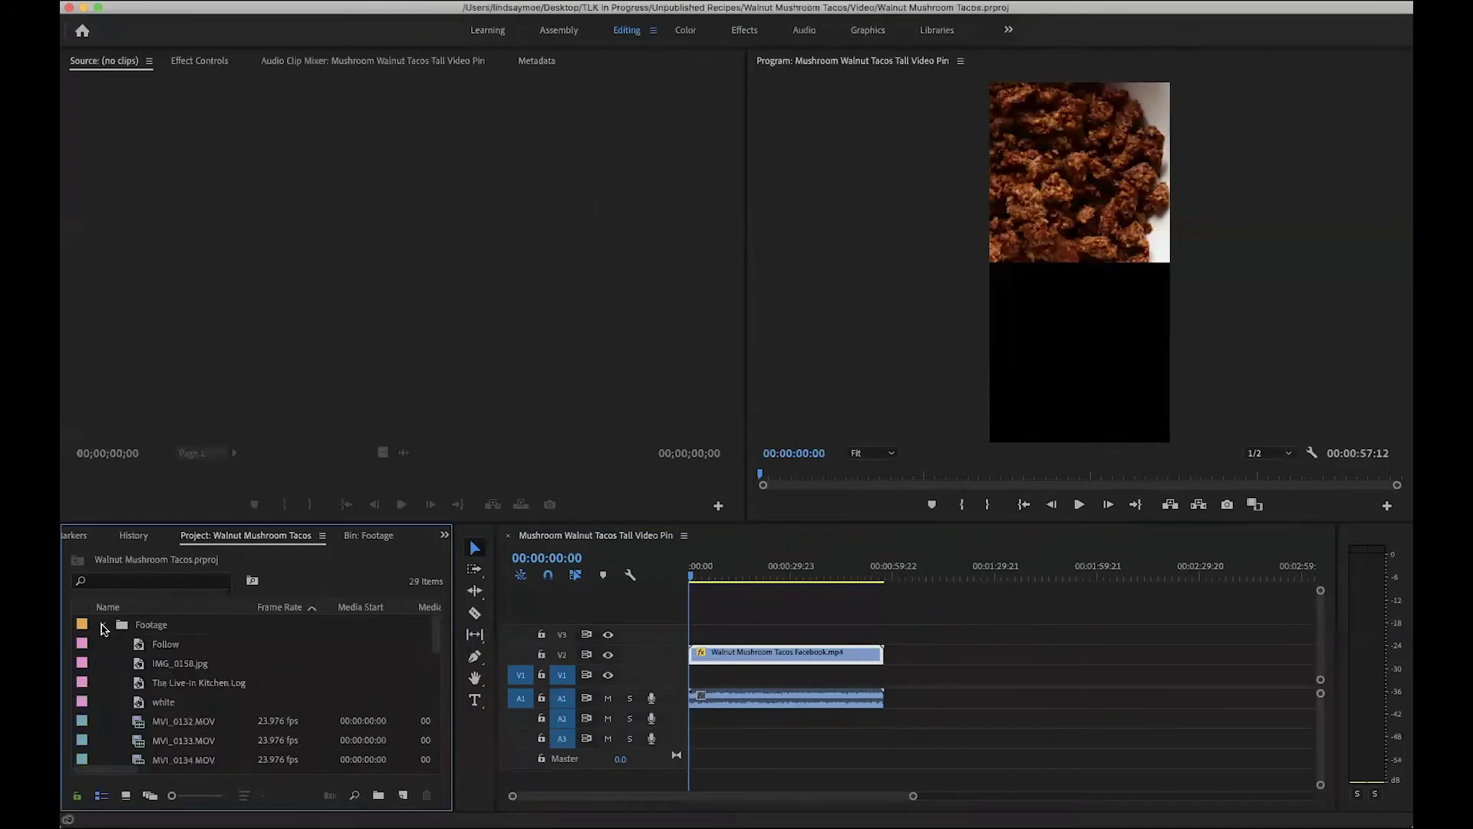
{"action": "left_click", "coordinate": [140, 666]}
{"action": "left_click_drag", "start_coordinate": [227, 675], "coordinate": [693, 688]}
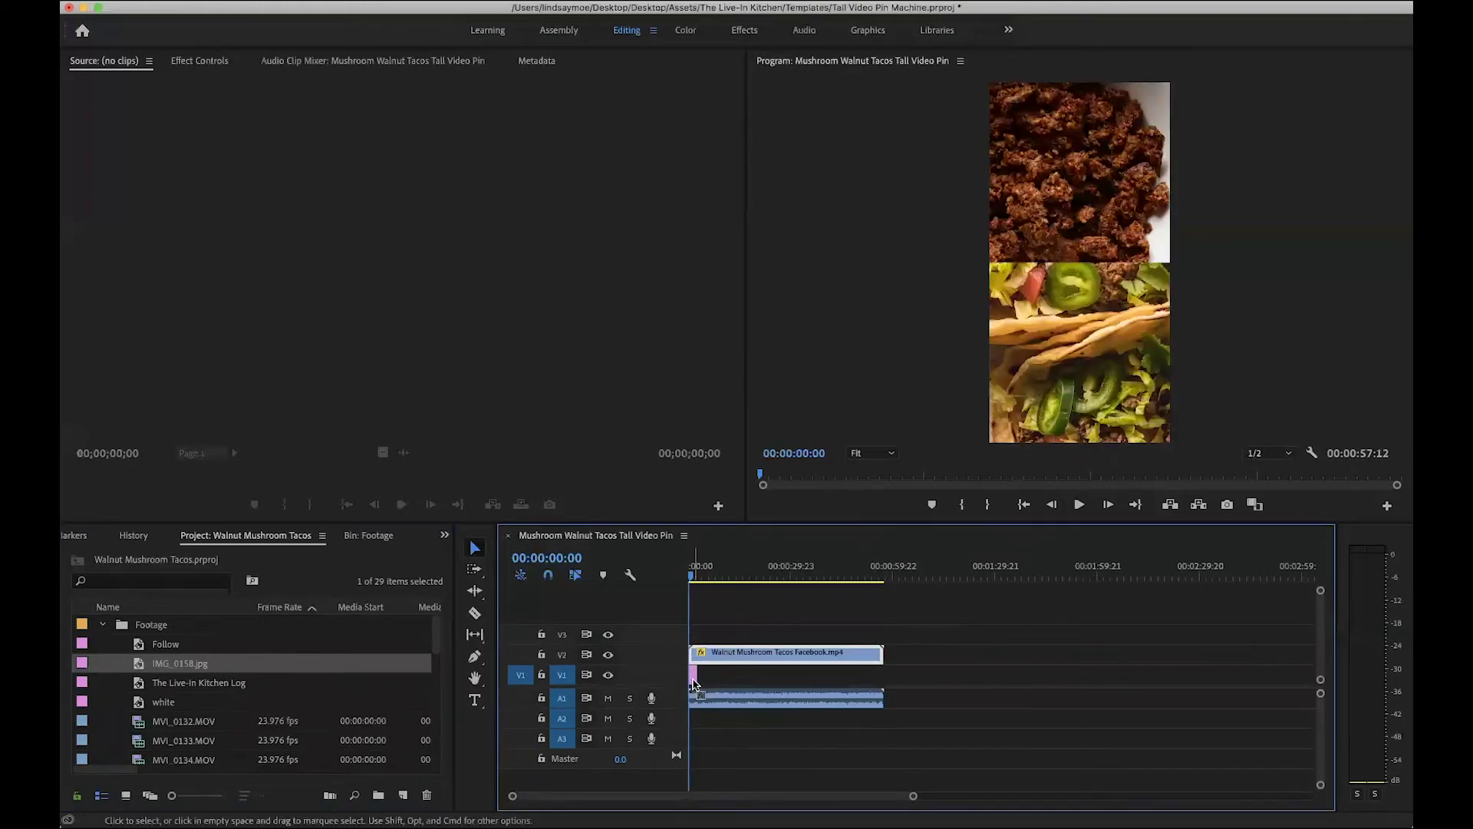
Step: Stretch the photo clip to end with the taco video at 00:00:57:12
{"action": "left_click", "coordinate": [695, 676]}
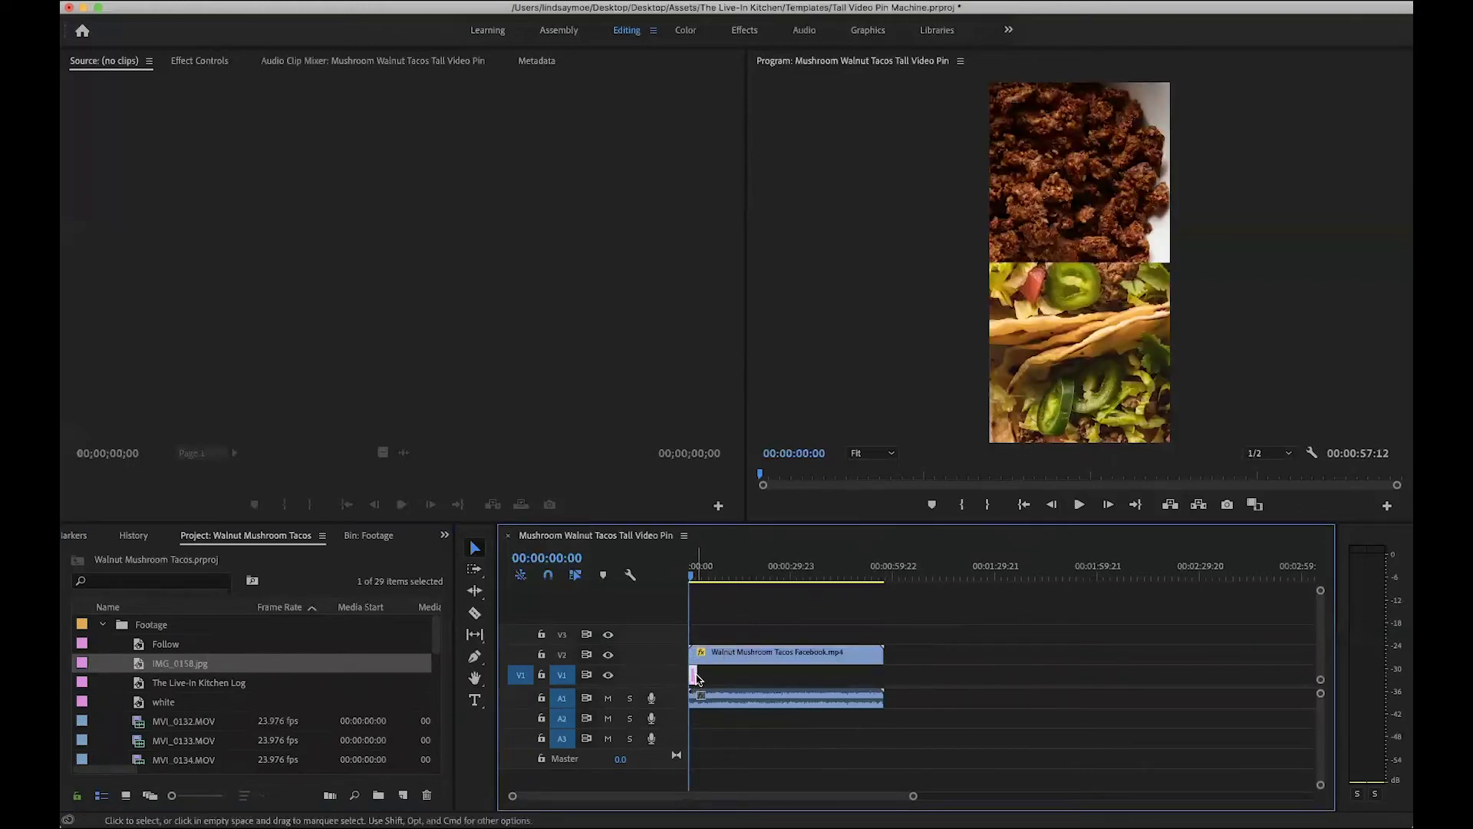
{"action": "scroll", "coordinate": [736, 673], "scroll_direction": "up", "scroll_amount": 1}
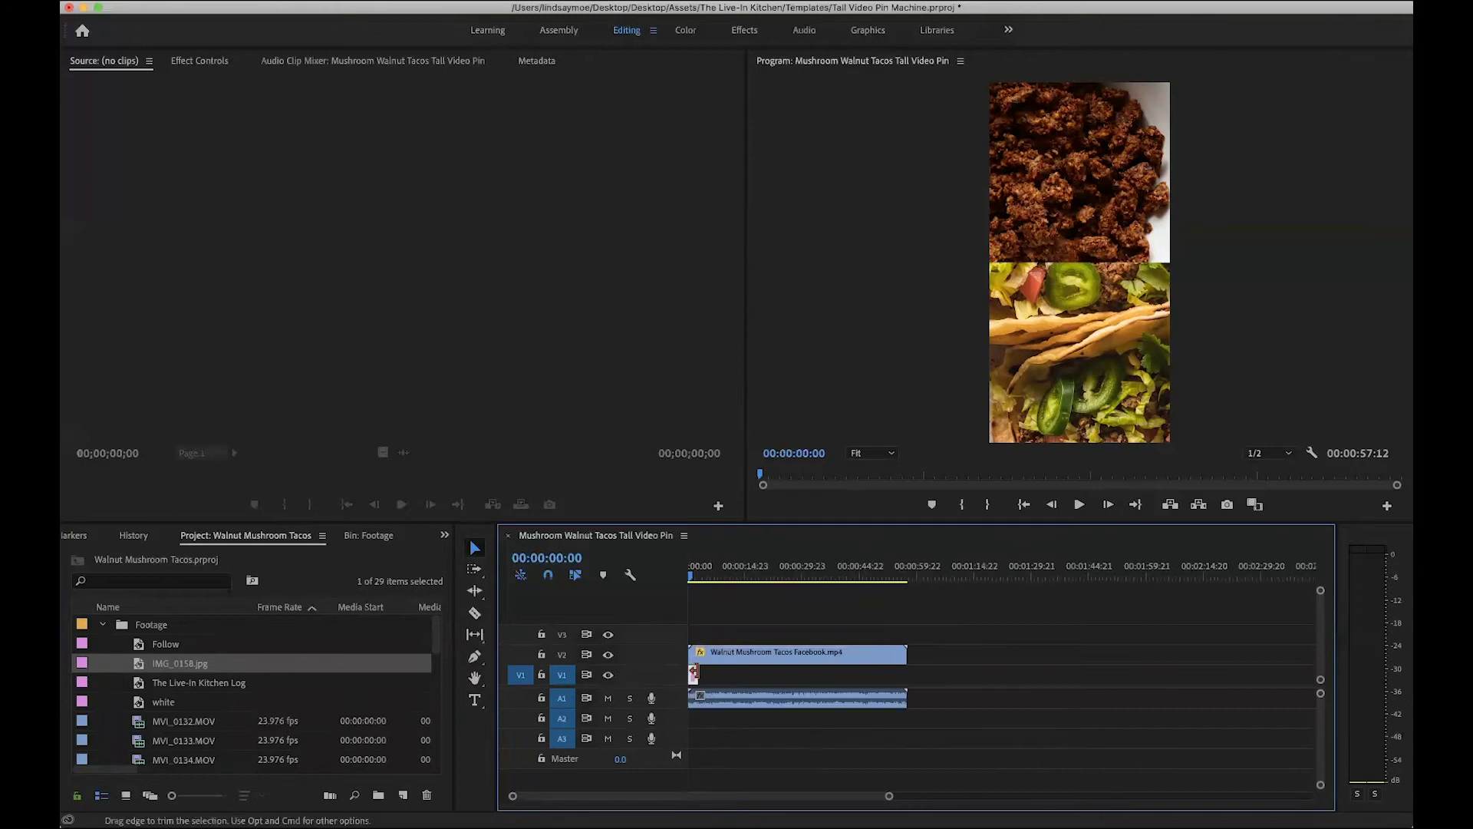
{"action": "left_click_drag", "start_coordinate": [746, 674], "coordinate": [905, 669]}
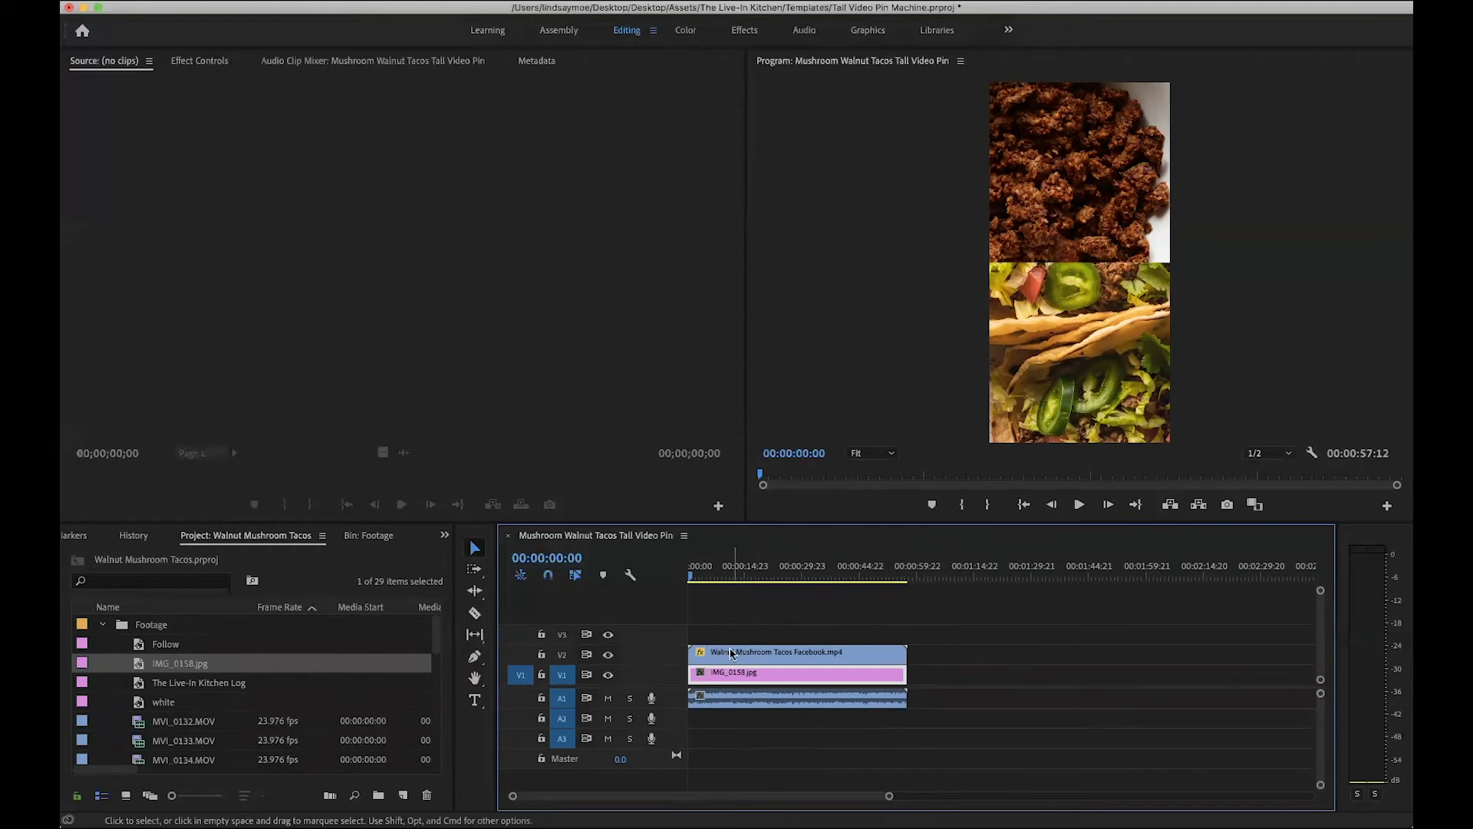
{"action": "left_click", "coordinate": [744, 32]}
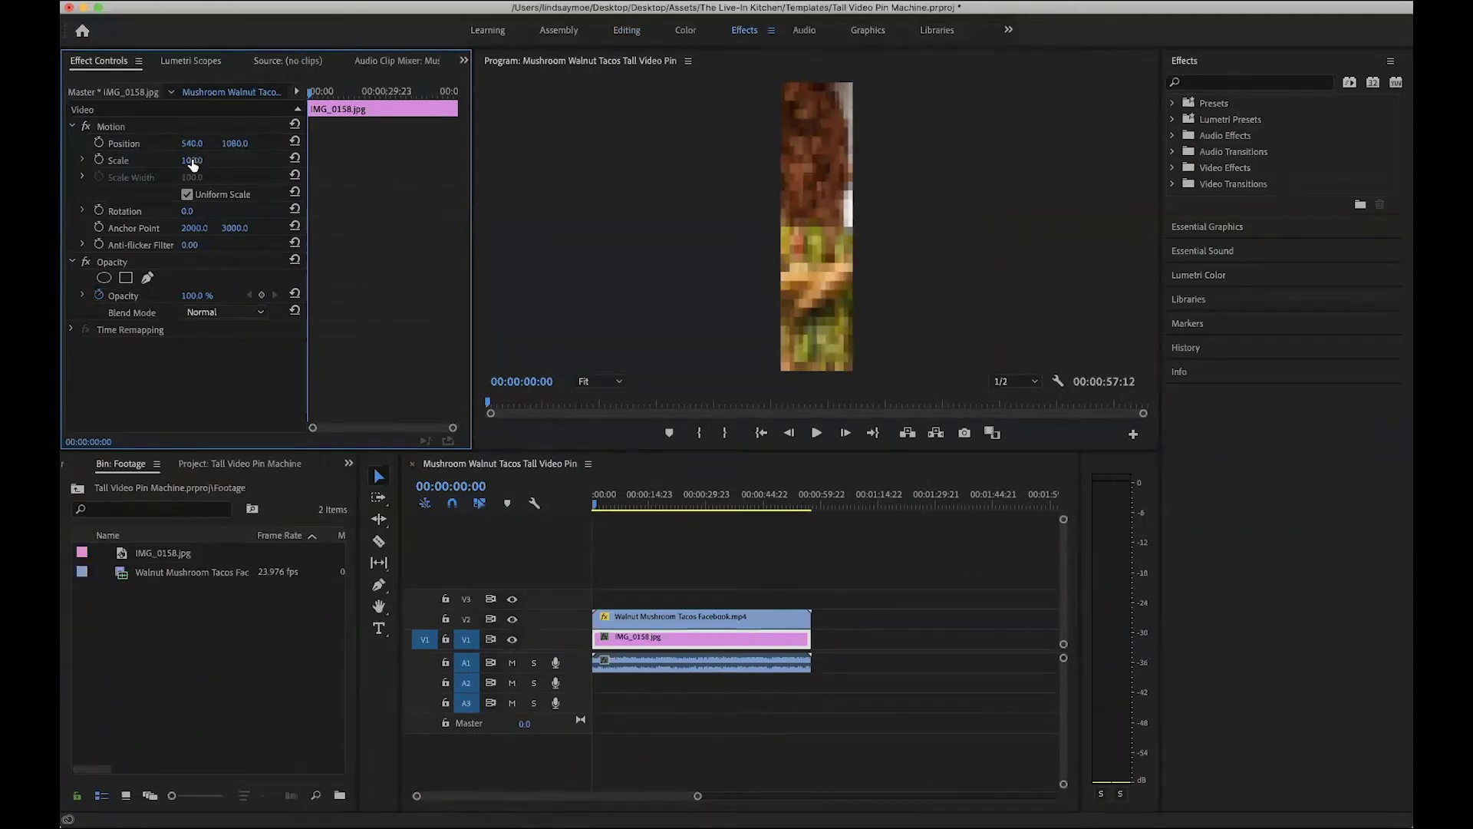
Step: Scale IMG_0158.jpg to 28 and move it to position 540, 1636 in the bottom half
{"action": "left_click_drag", "start_coordinate": [191, 159], "coordinate": [138, 159]}
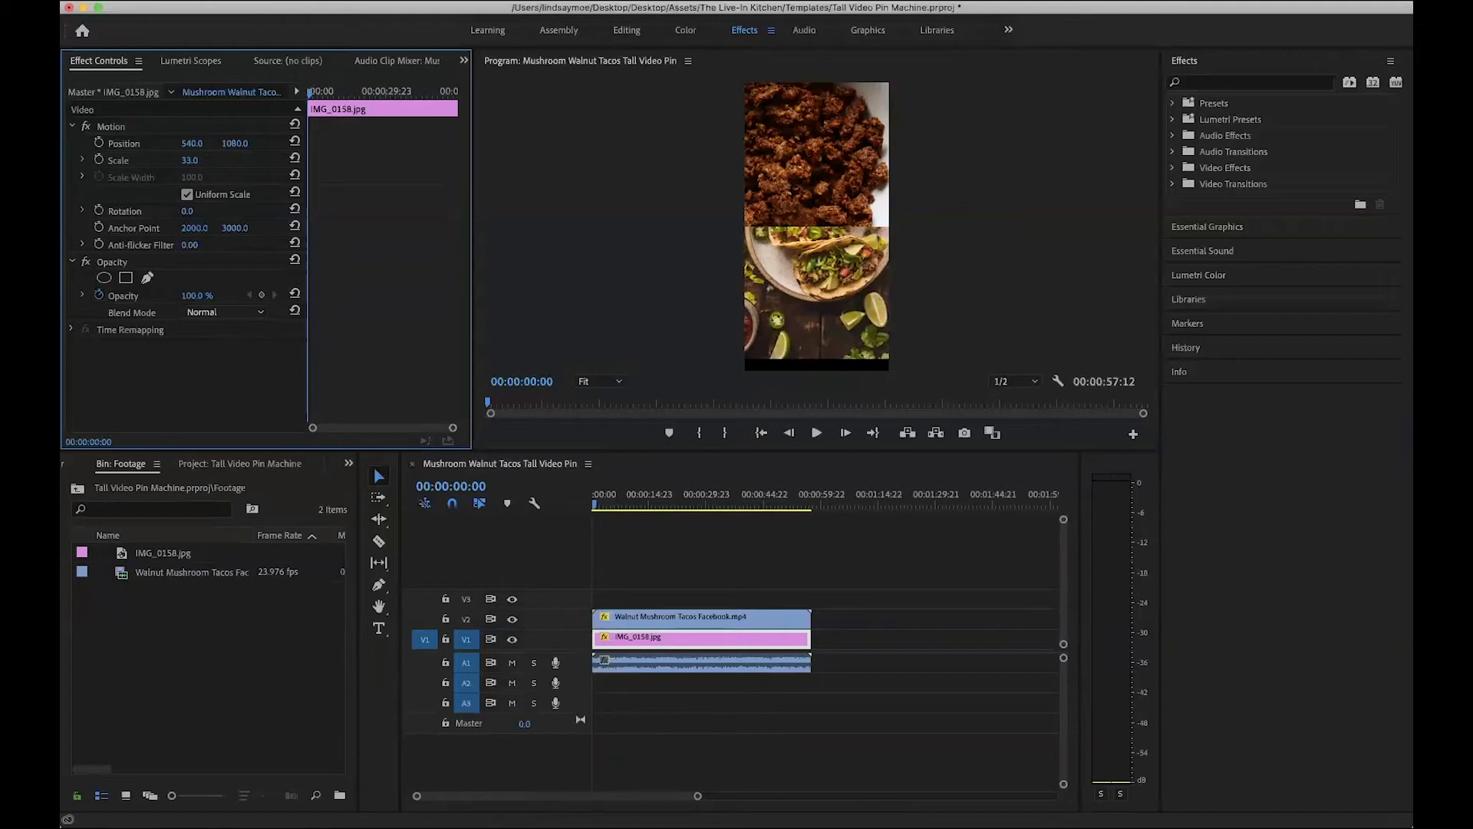
{"action": "left_click_drag", "start_coordinate": [235, 143], "coordinate": [257, 143]}
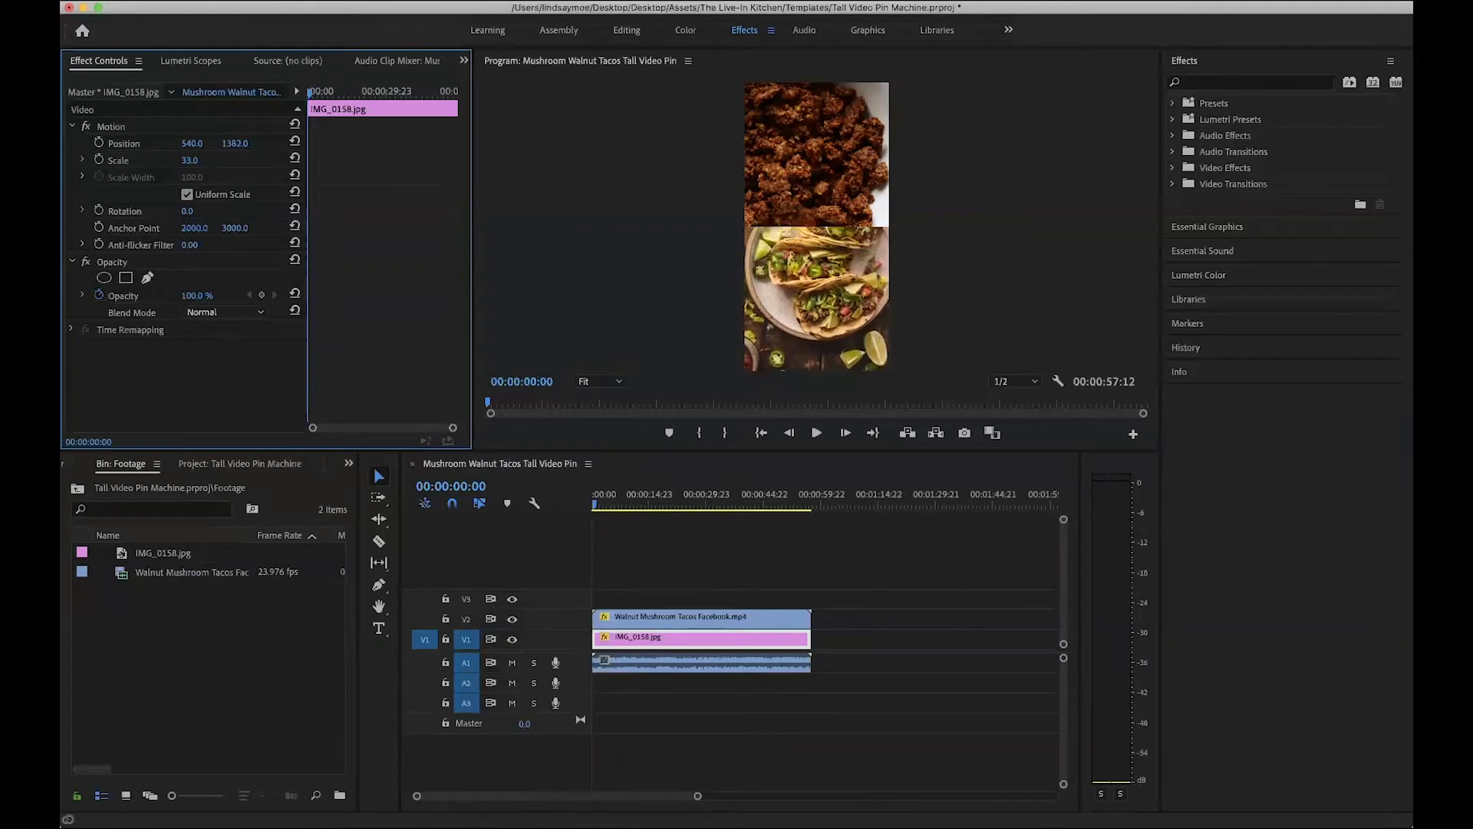
{"action": "left_click_drag", "start_coordinate": [235, 143], "coordinate": [188, 160]}
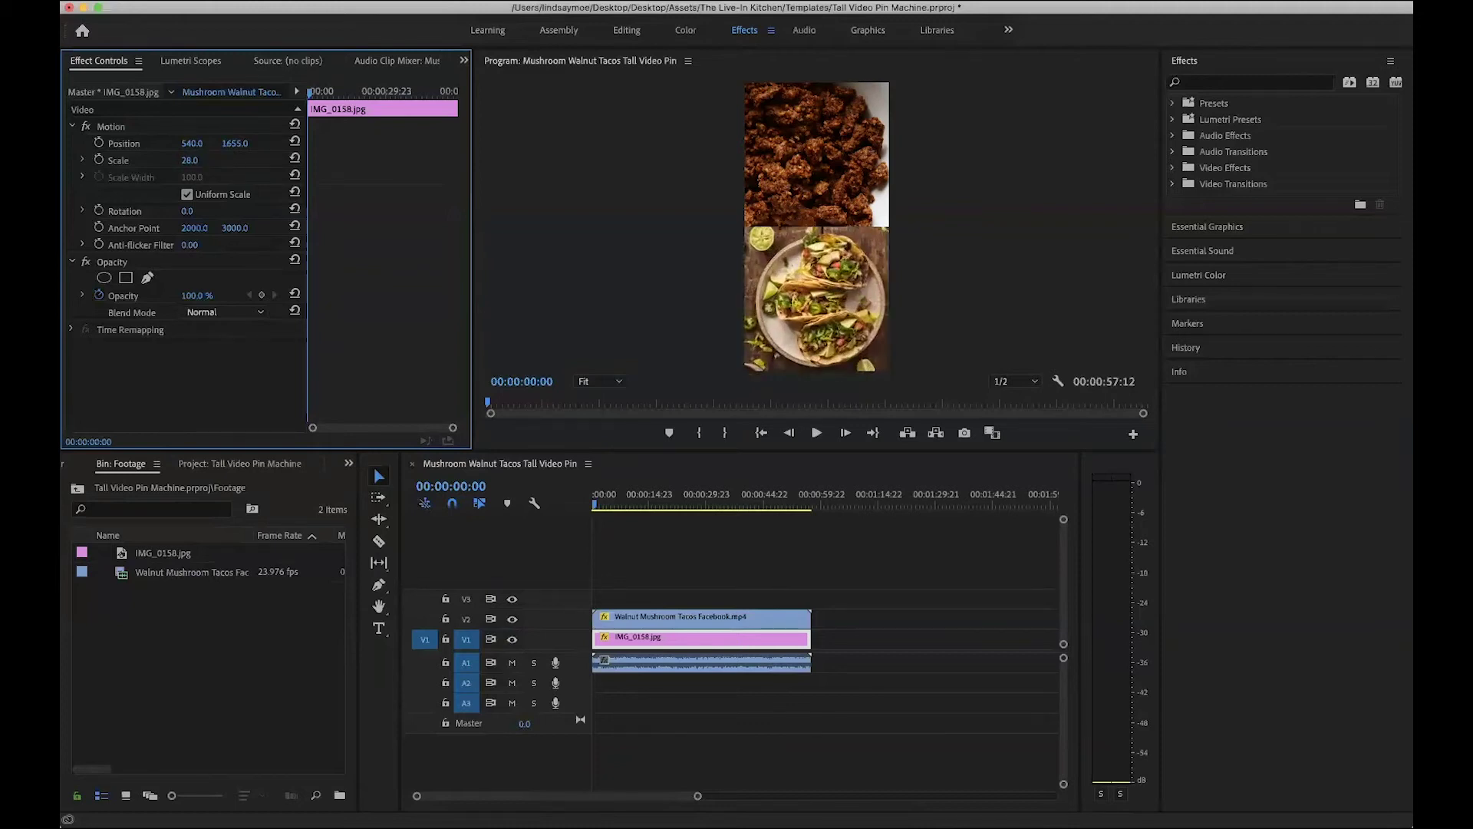
{"action": "left_click_drag", "start_coordinate": [235, 144], "coordinate": [240, 145]}
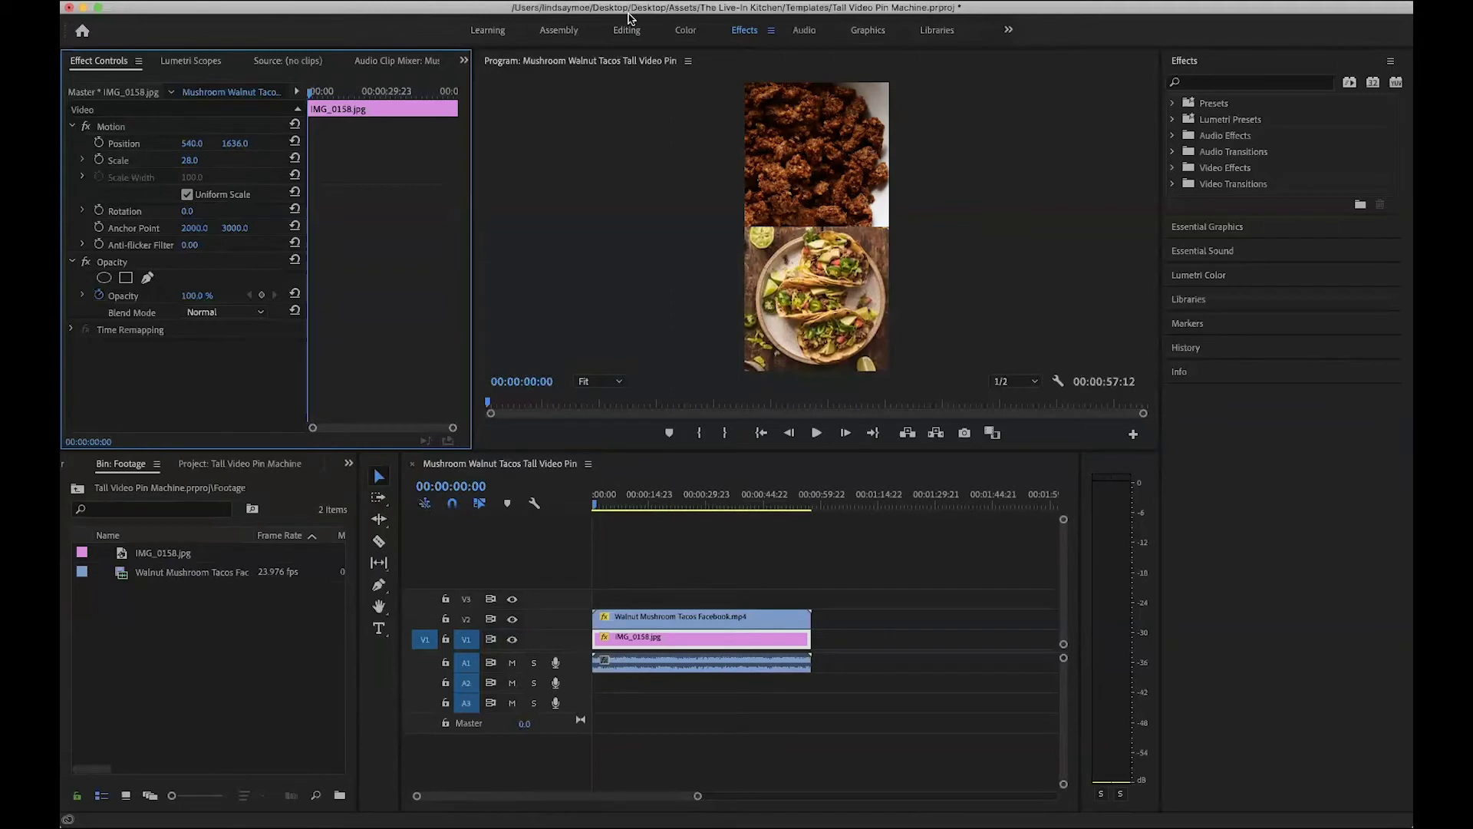
{"action": "left_click", "coordinate": [628, 30]}
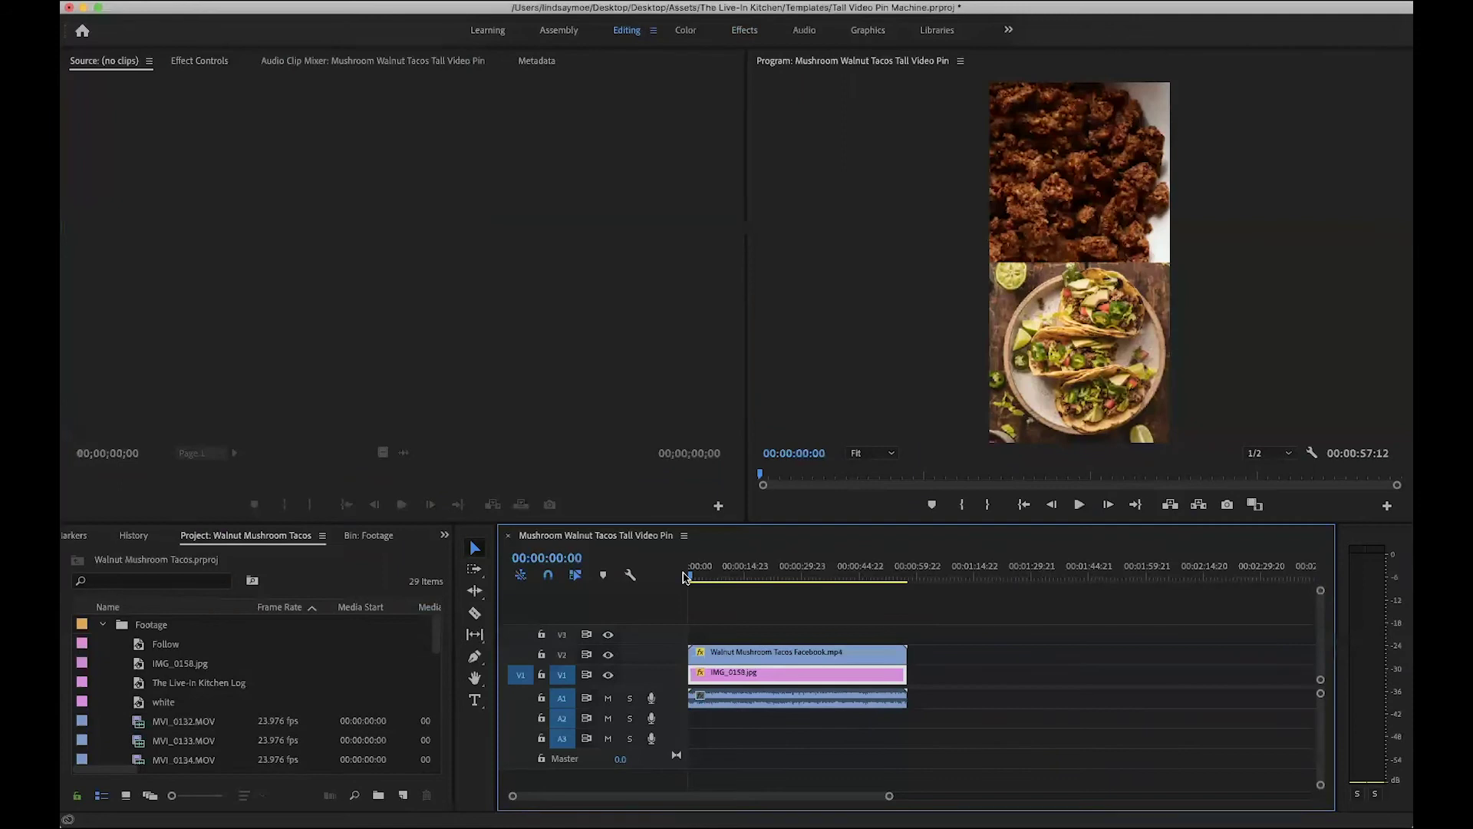
{"action": "key", "text": "space"}
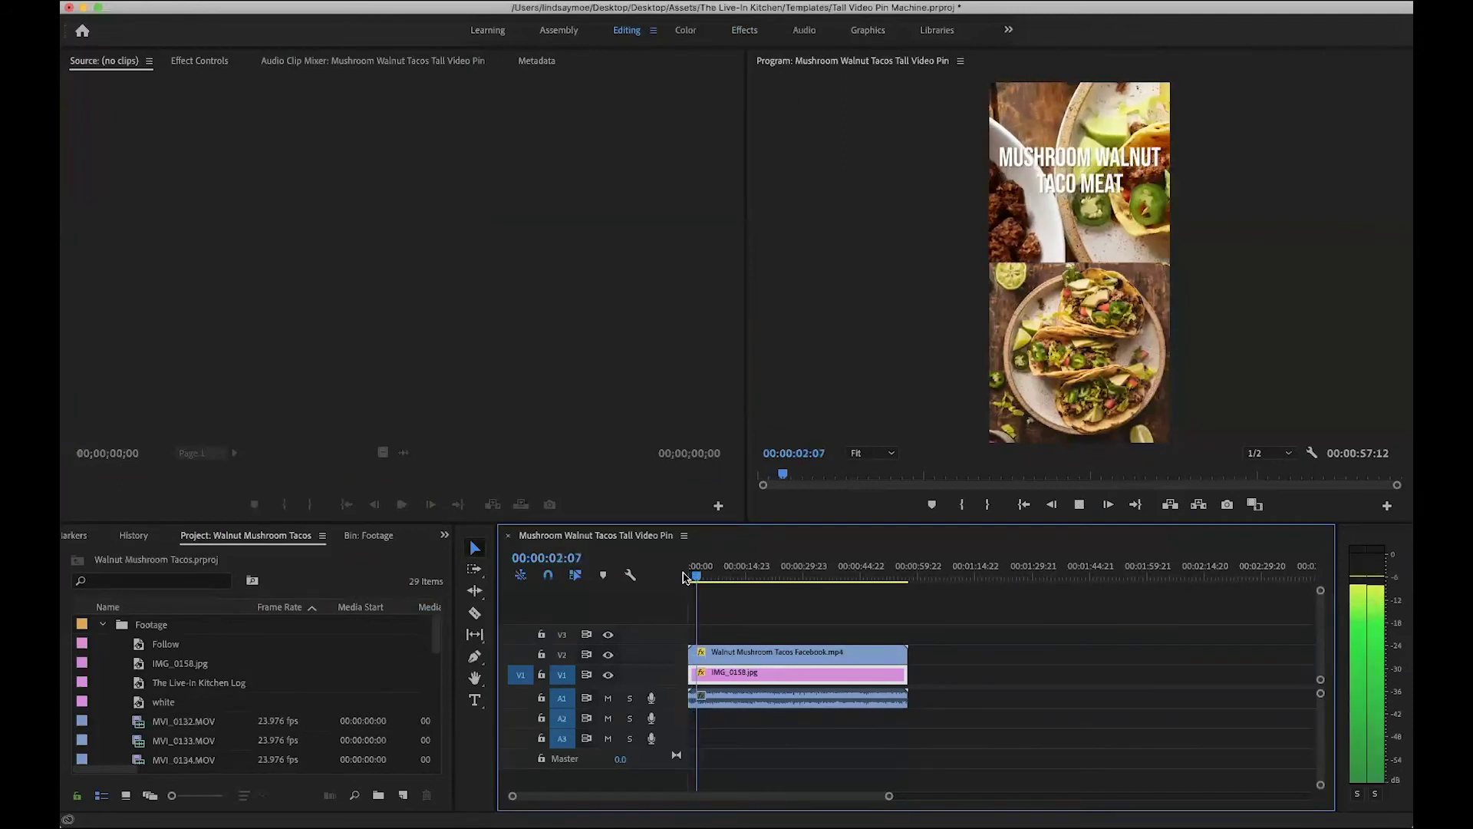
{"action": "key", "text": "space"}
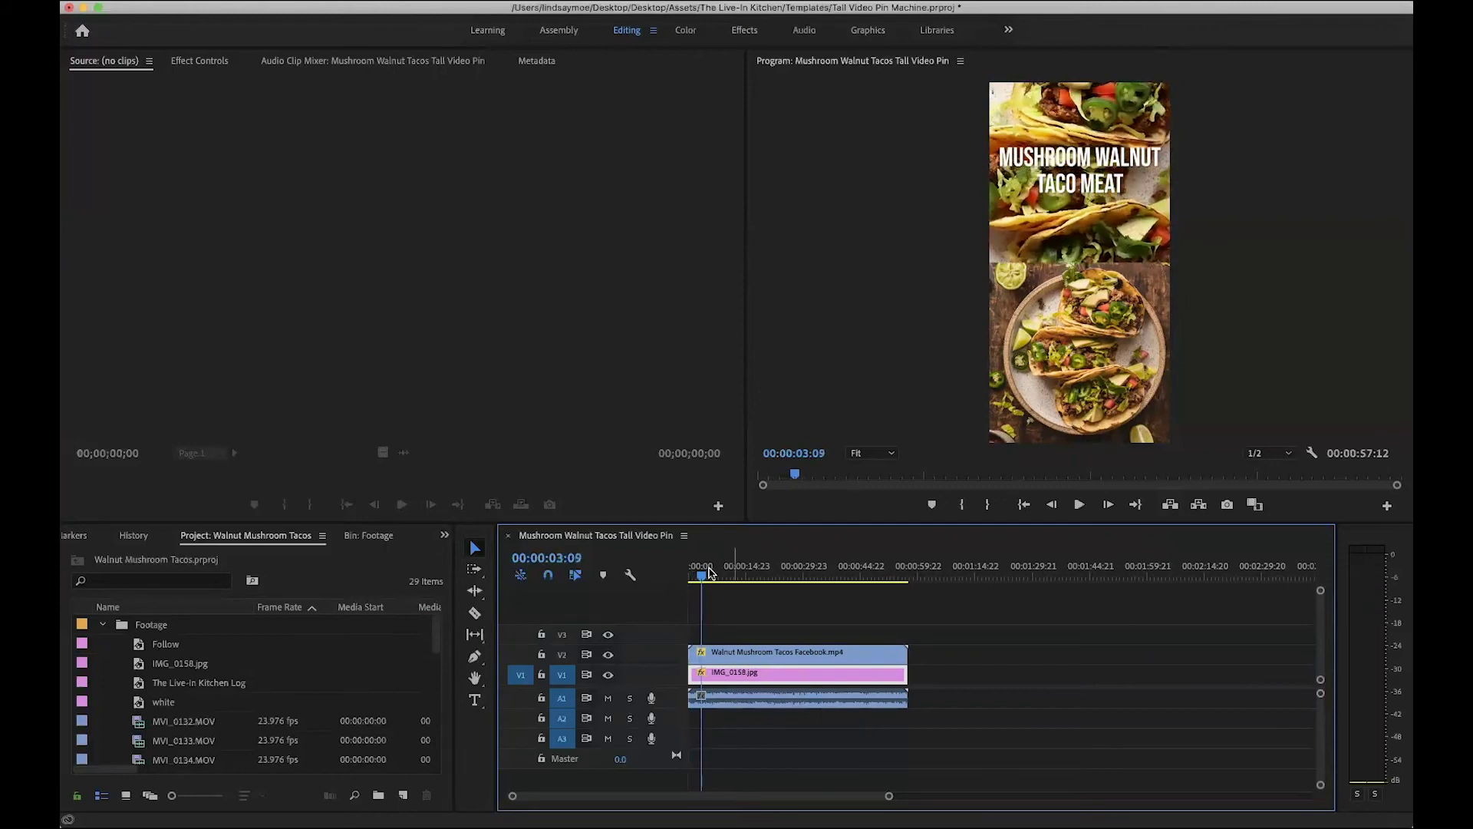
{"action": "left_click_drag", "start_coordinate": [701, 576], "coordinate": [901, 582]}
{"action": "key", "text": "space"}
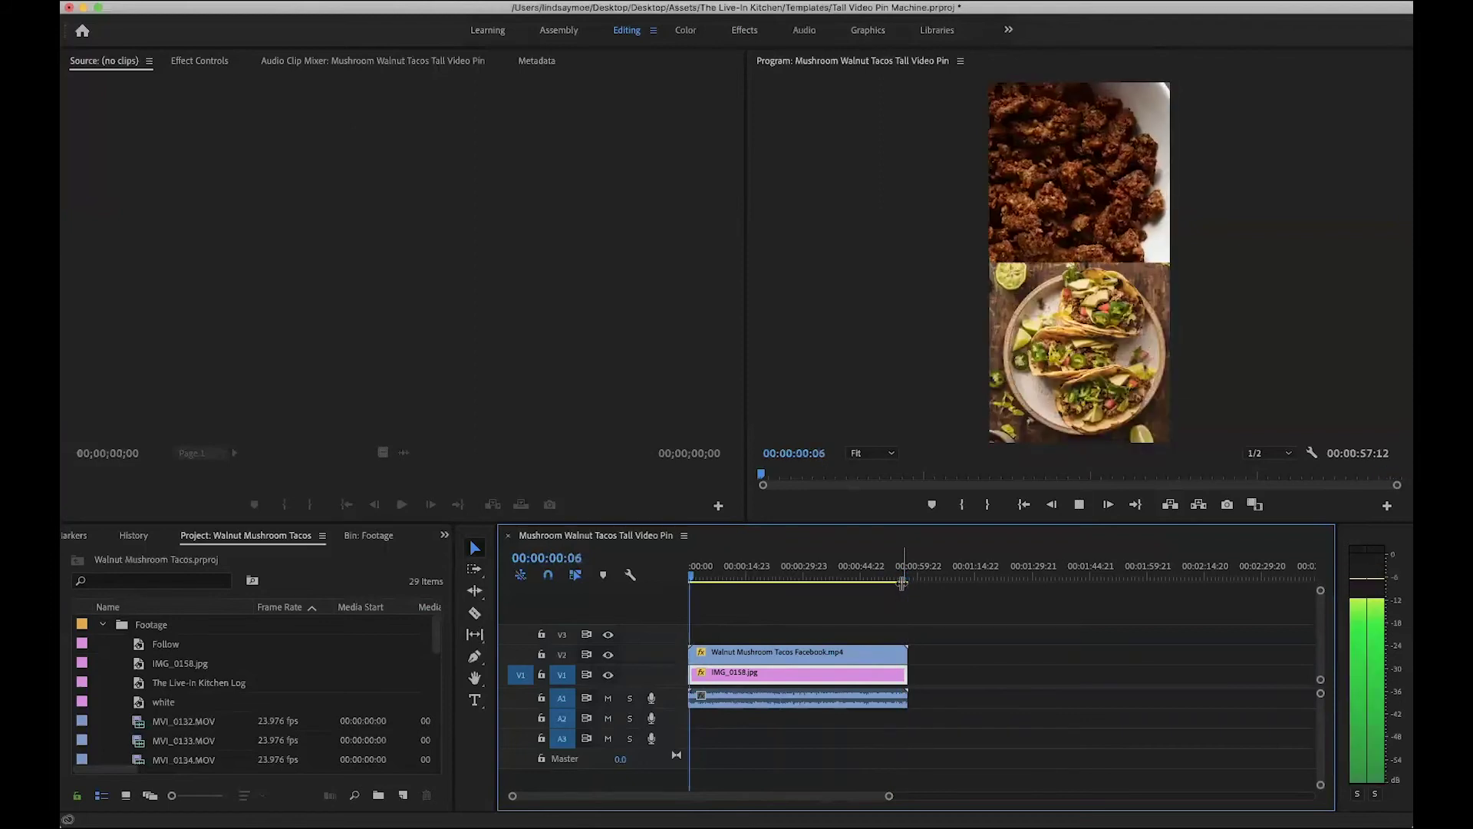
{"action": "key", "text": "space"}
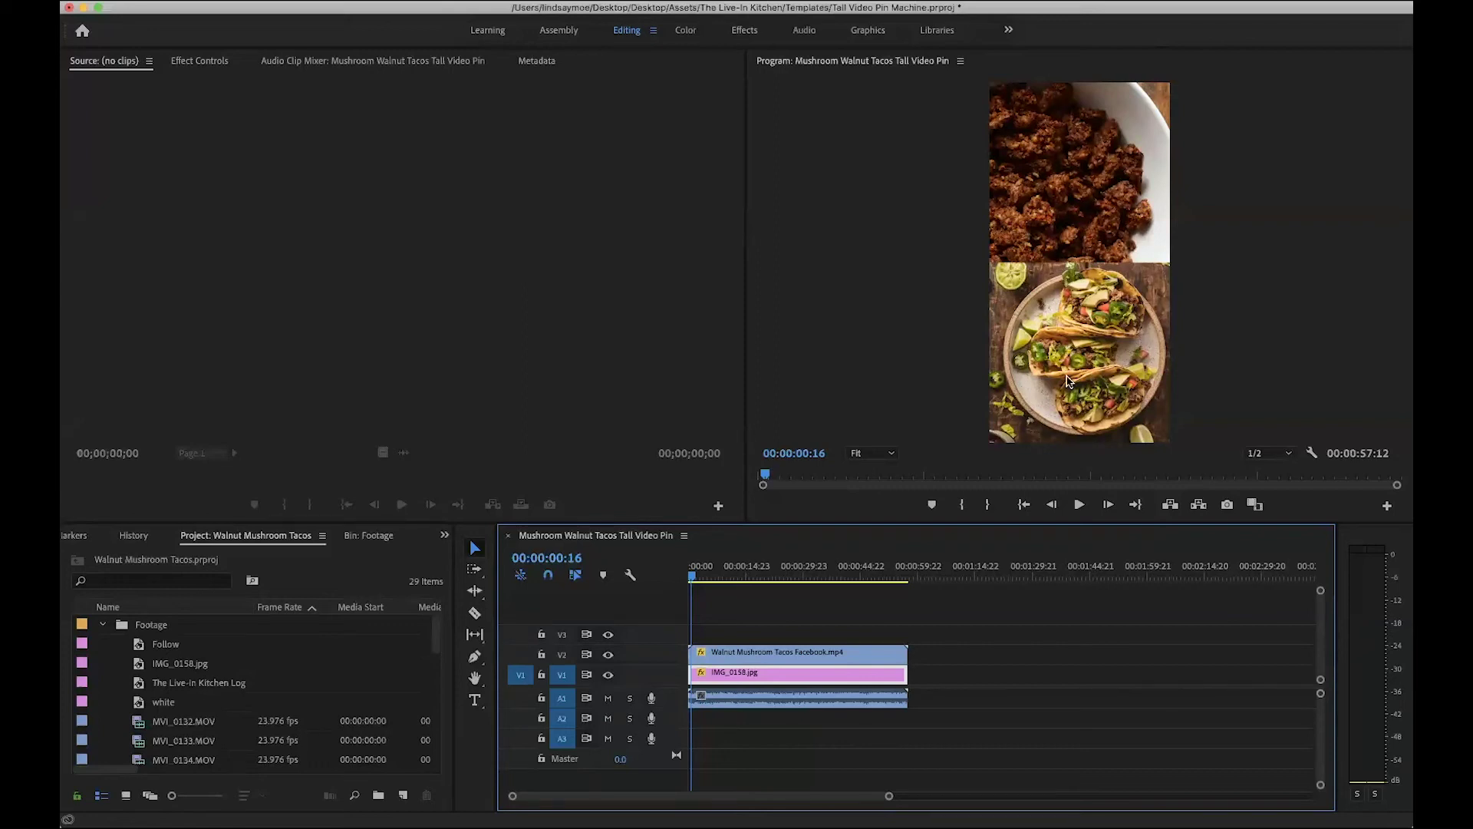
{"action": "left_click", "coordinate": [722, 653]}
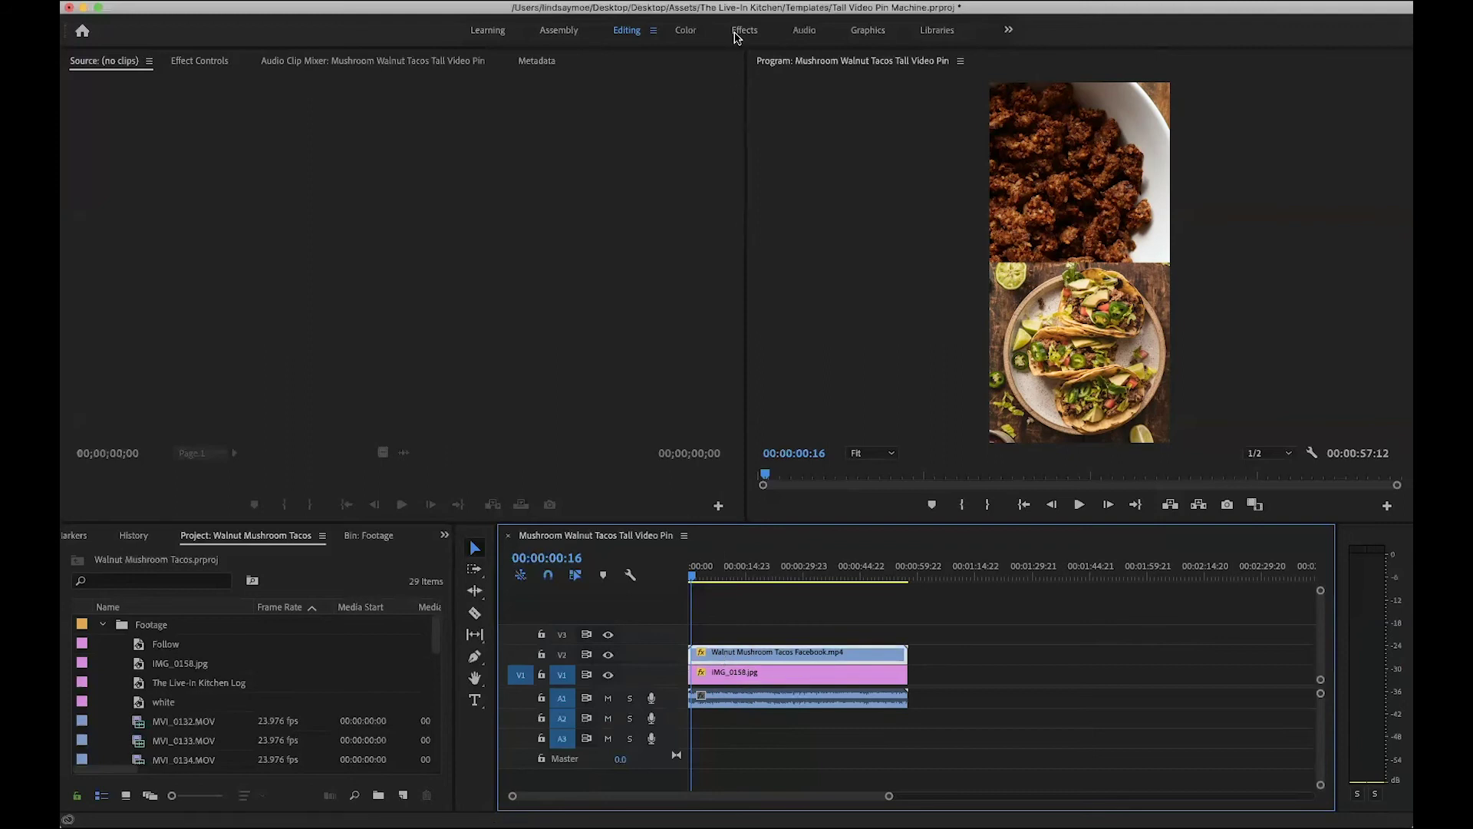
Step: Move the taco video on V2 down to Position Y 1080
{"action": "left_click", "coordinate": [734, 37]}
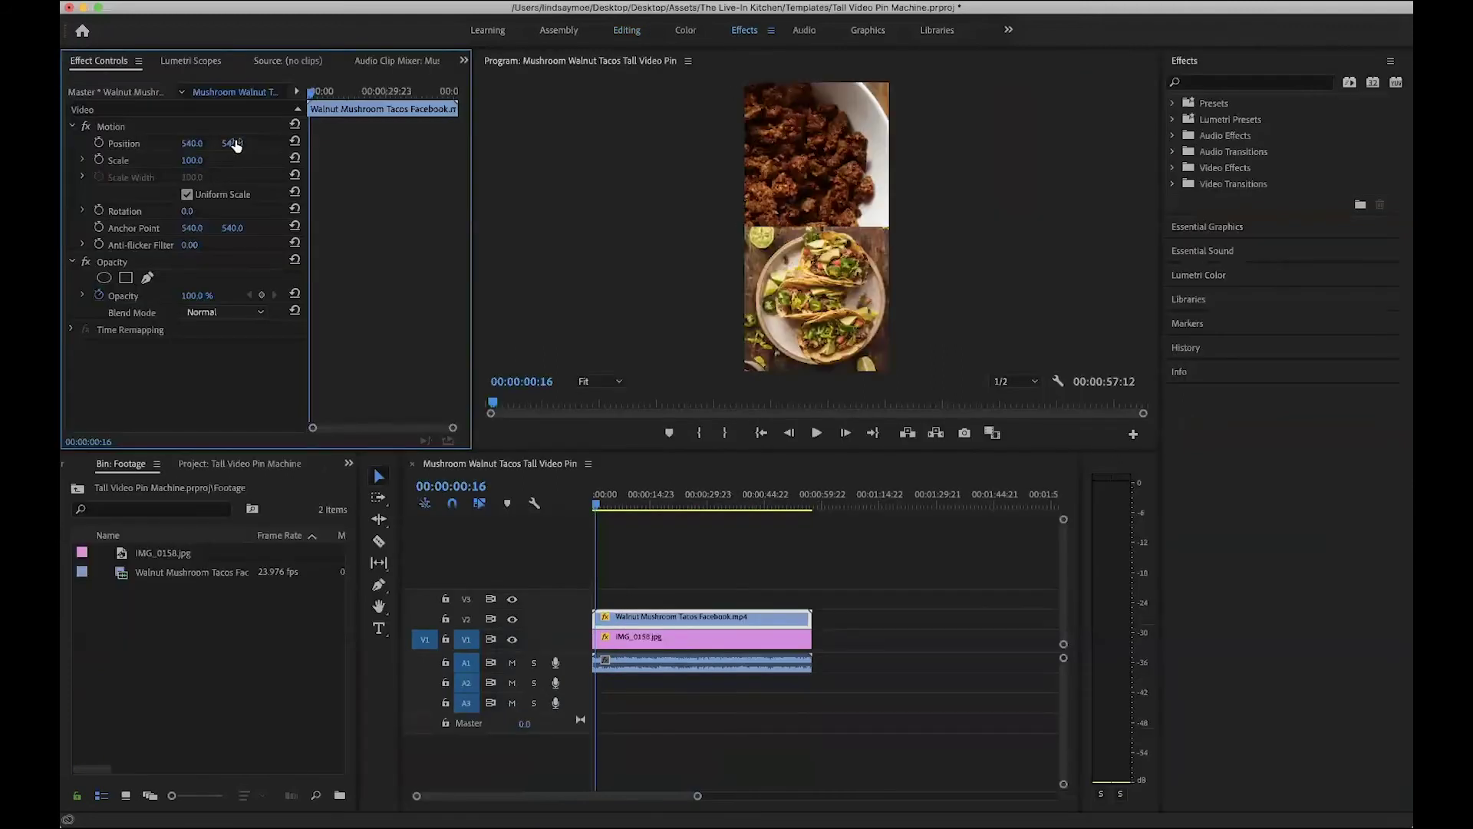
{"action": "left_click_drag", "start_coordinate": [232, 143], "coordinate": [380, 143]}
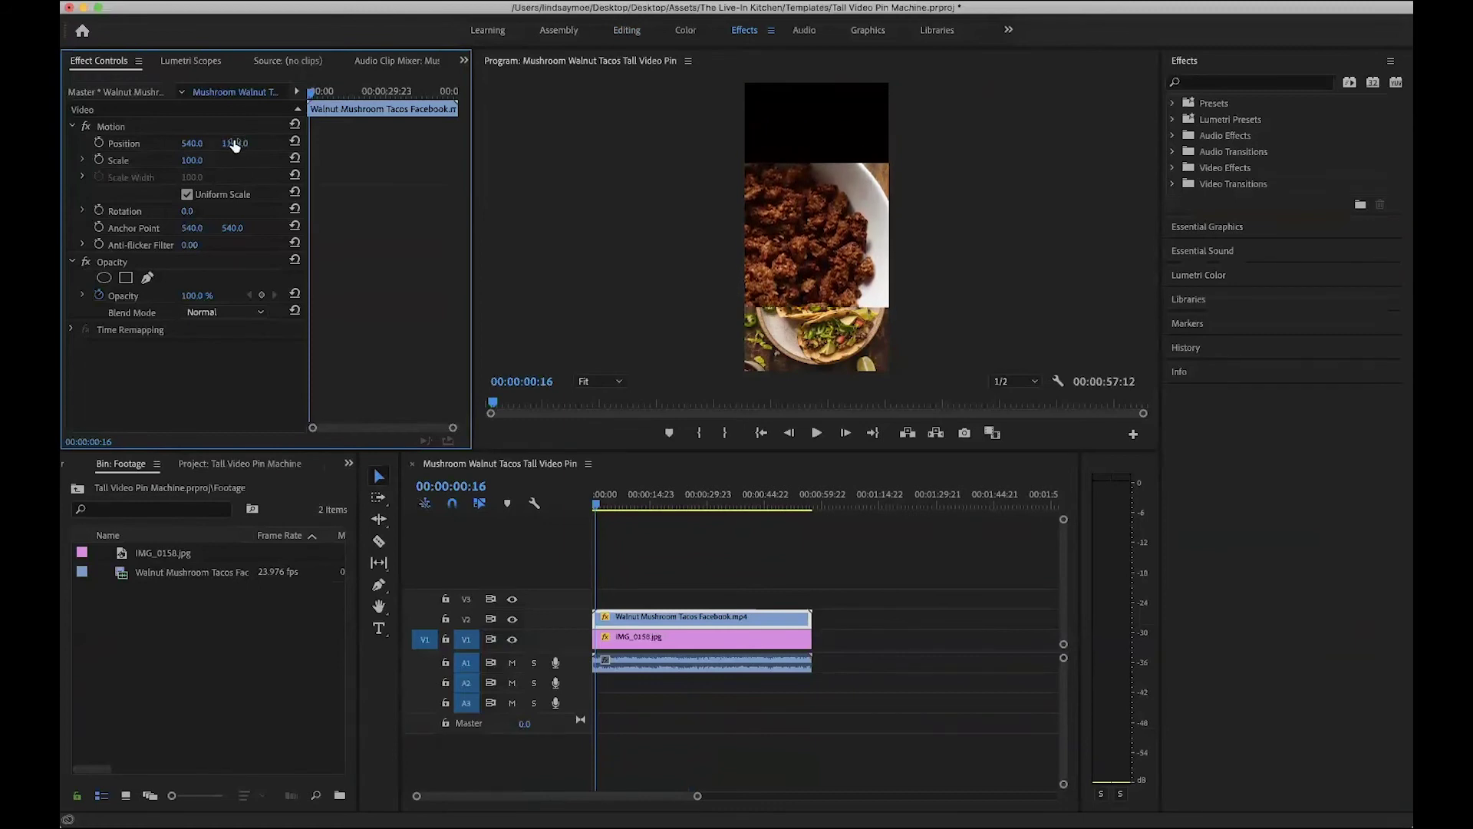
{"action": "left_click", "coordinate": [234, 143]}
{"action": "type", "text": "1080"}
{"action": "key", "text": "Return"}
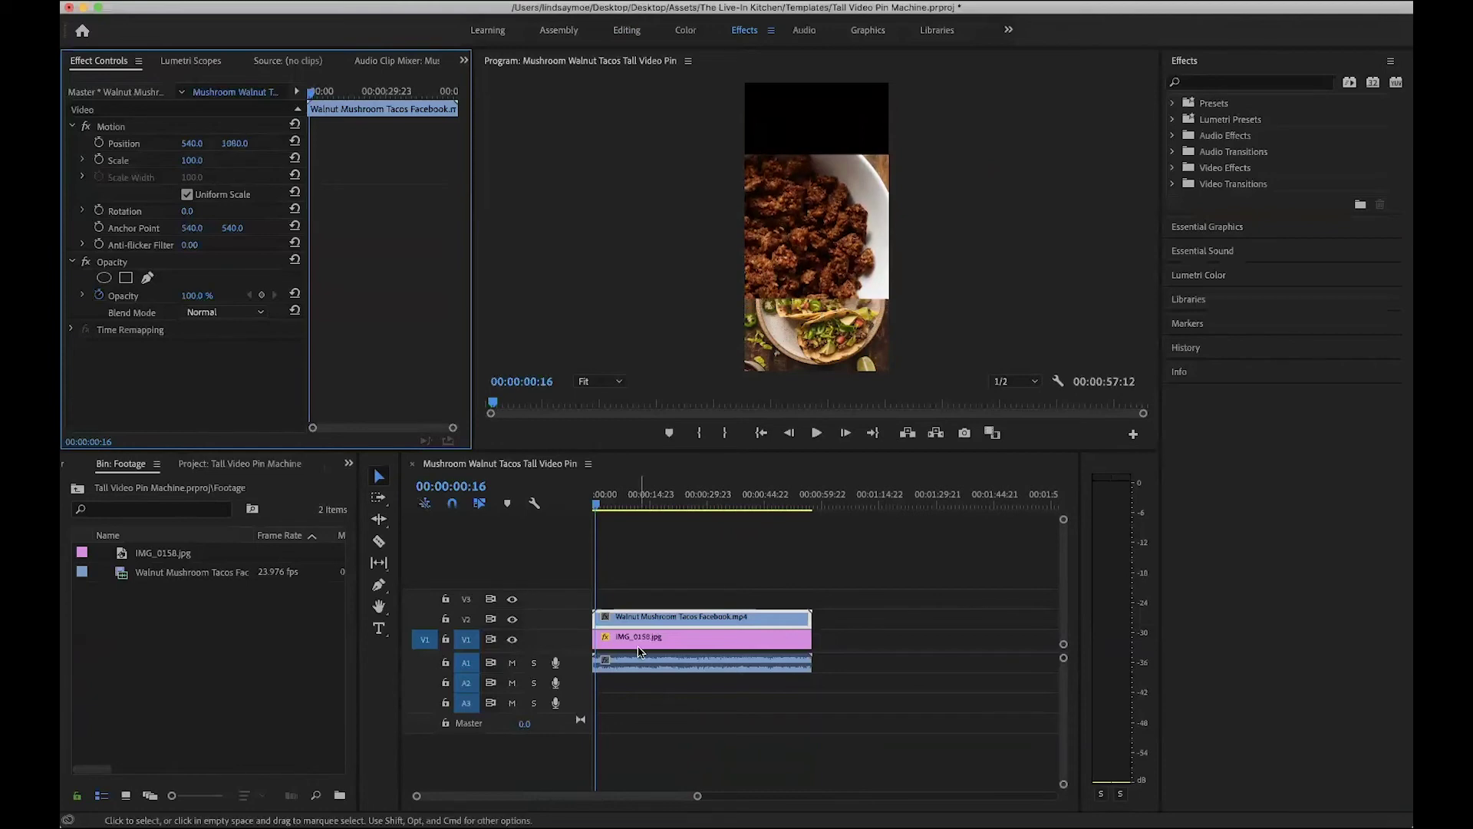
Step: Enlarge IMG_0158.jpg to scale 34 at position 540, 1912
{"action": "left_click", "coordinate": [642, 639]}
{"action": "left_click_drag", "start_coordinate": [191, 160], "coordinate": [446, 143]}
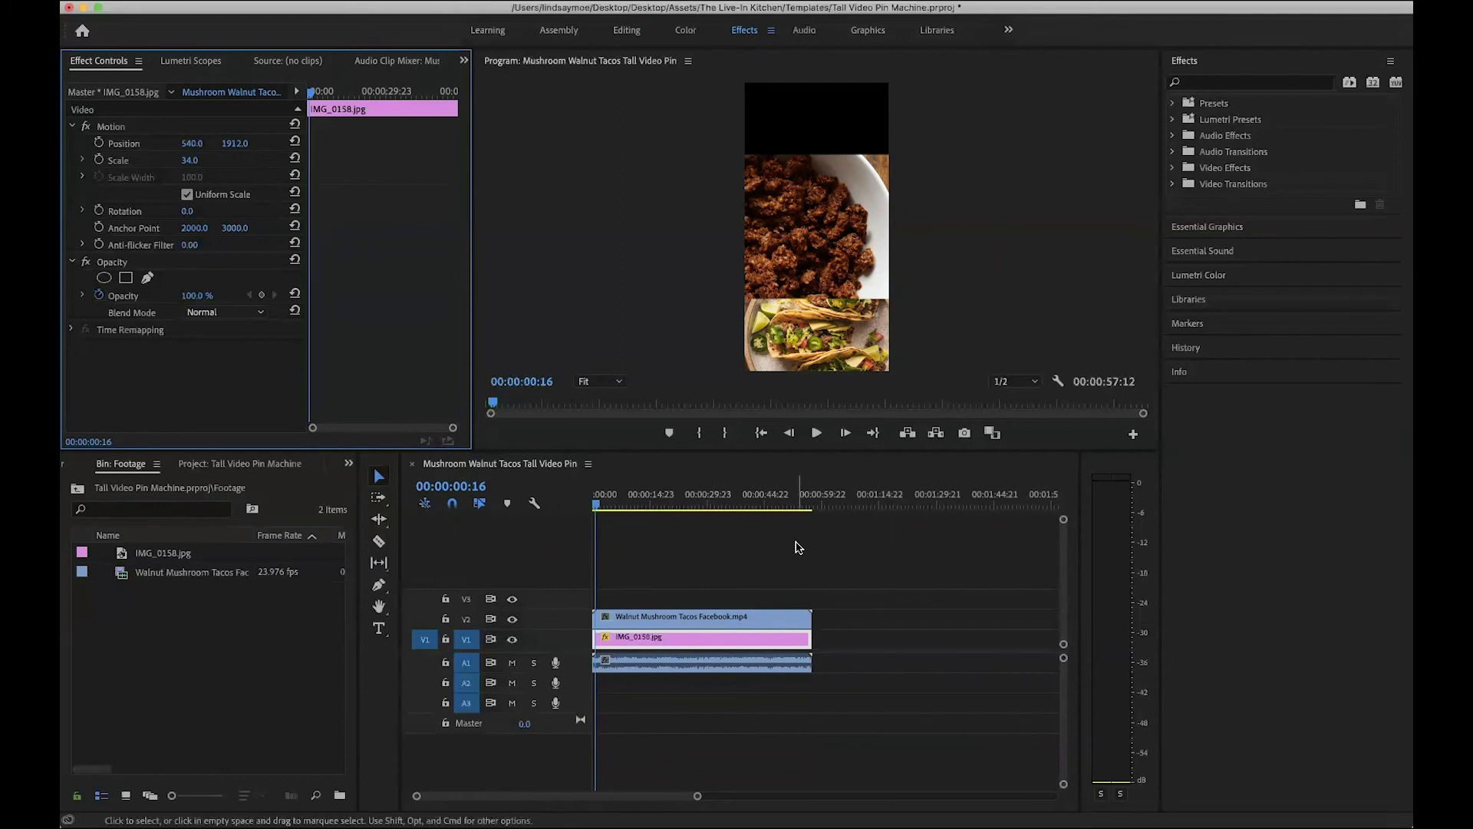
{"action": "left_click", "coordinate": [594, 504]}
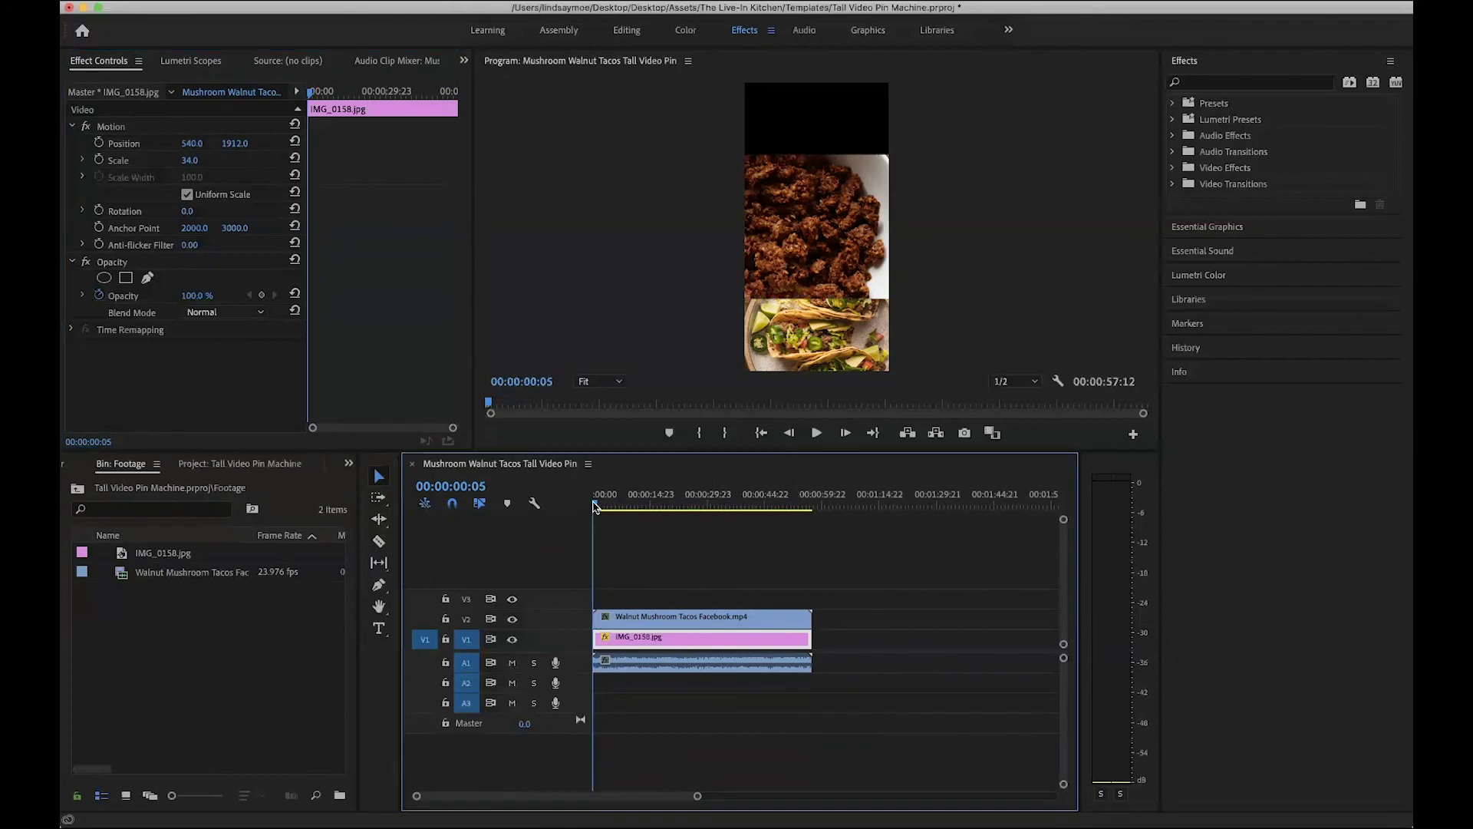
{"action": "left_click_drag", "start_coordinate": [596, 506], "coordinate": [619, 506]}
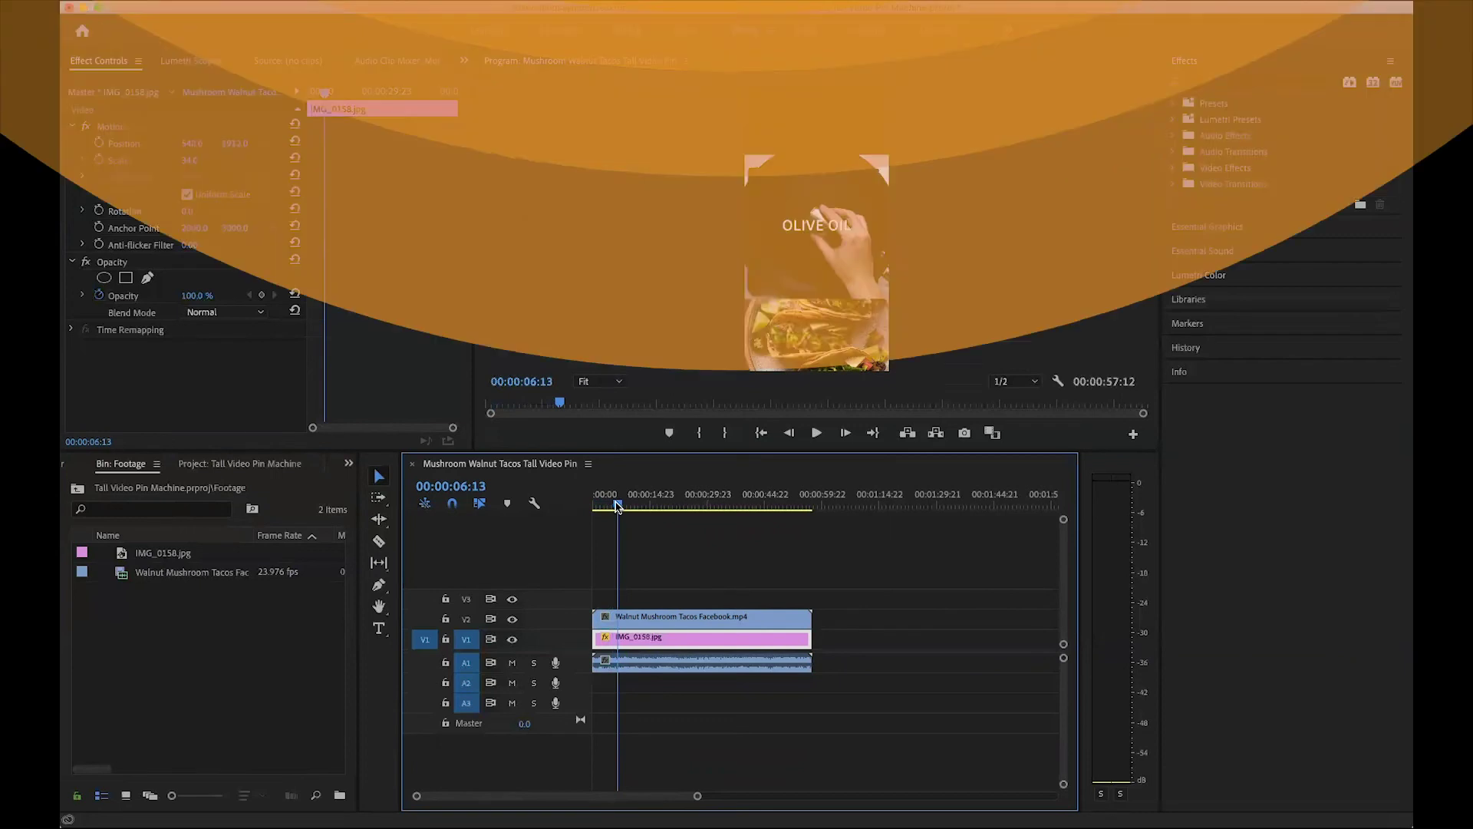